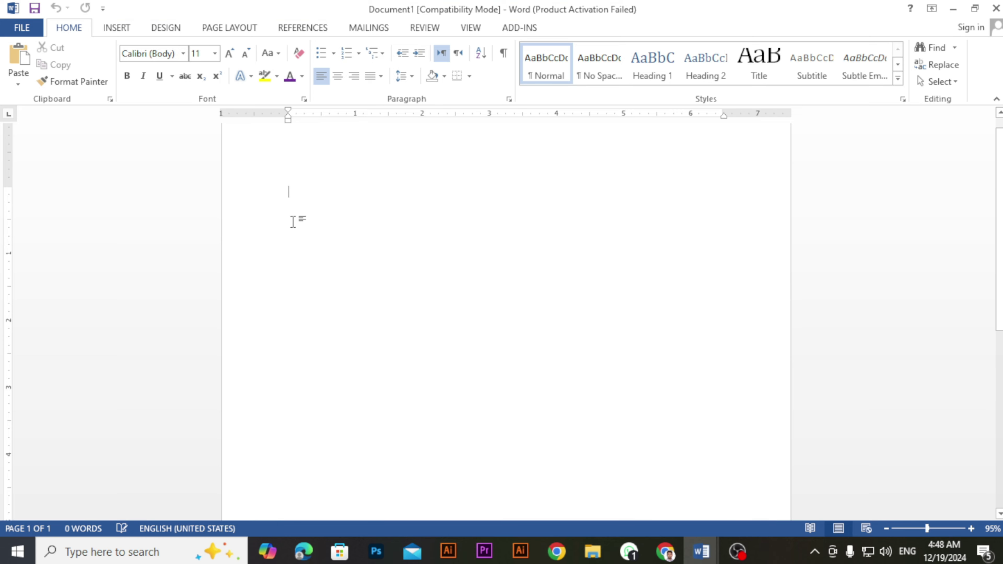
# Enter the form labels name, tather, mother, address, NID and mobile on separate lines
pyautogui.write('name')
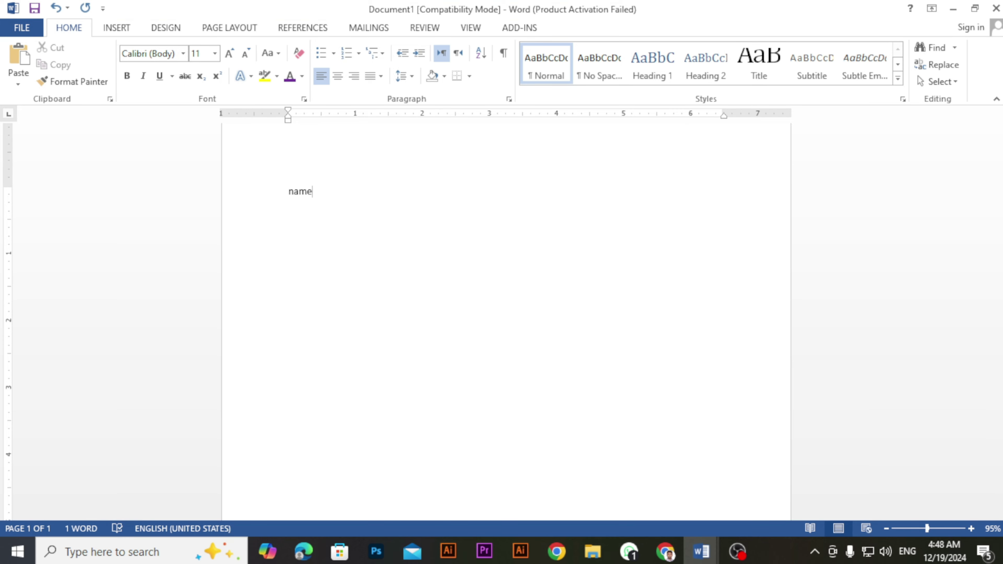
pyautogui.press('Return')
pyautogui.write('tather')
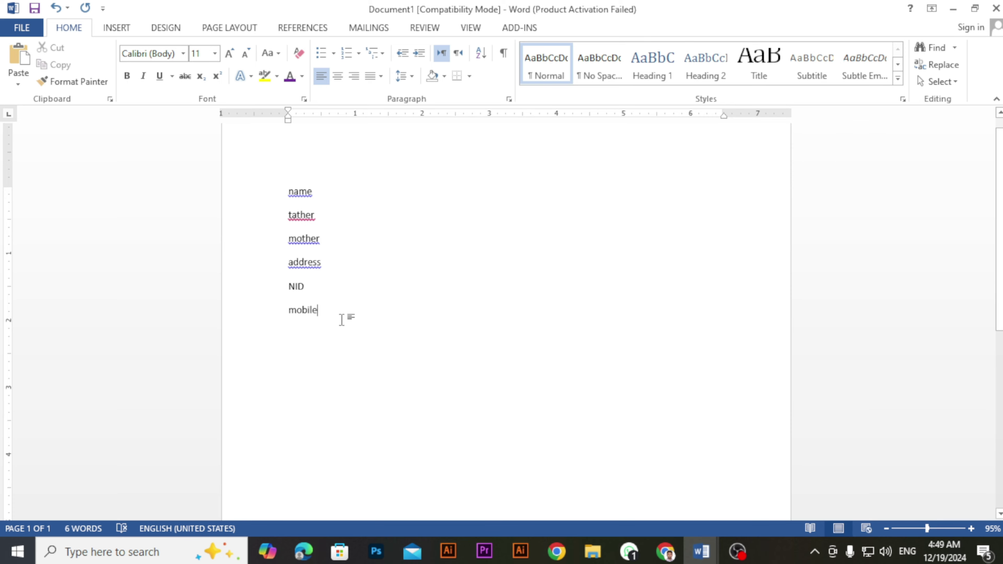
# Set all six labels to font size 14 and change their case to Capitalize Each Word
pyautogui.moveTo(341, 320); pyautogui.dragTo(275, 191)
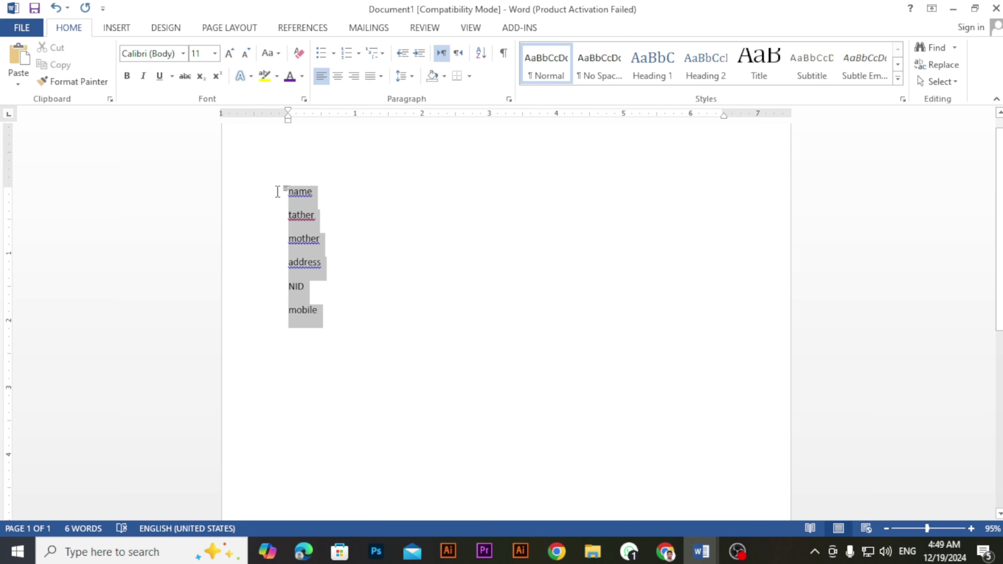
pyautogui.click(215, 56)
pyautogui.click(197, 142)
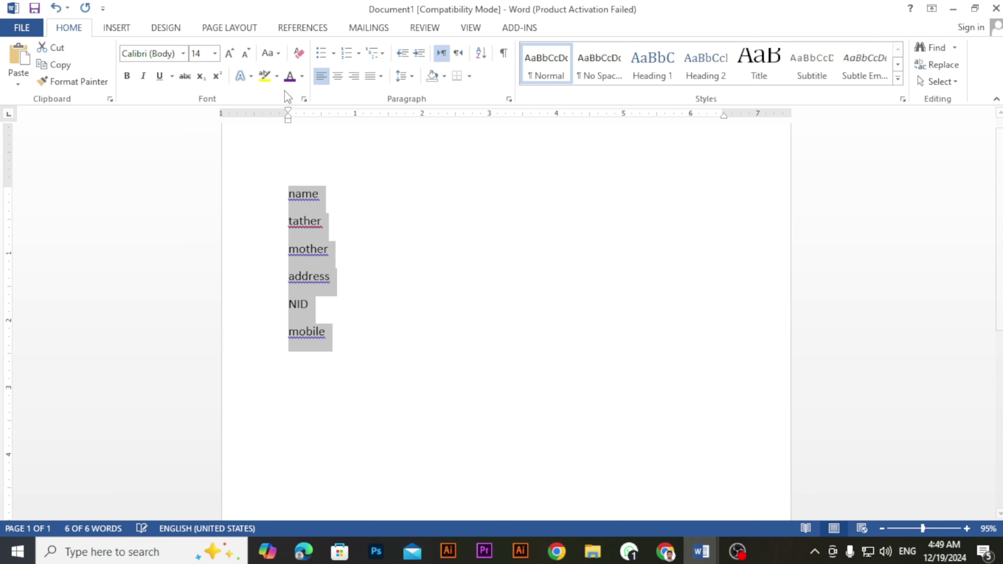
pyautogui.click(269, 53)
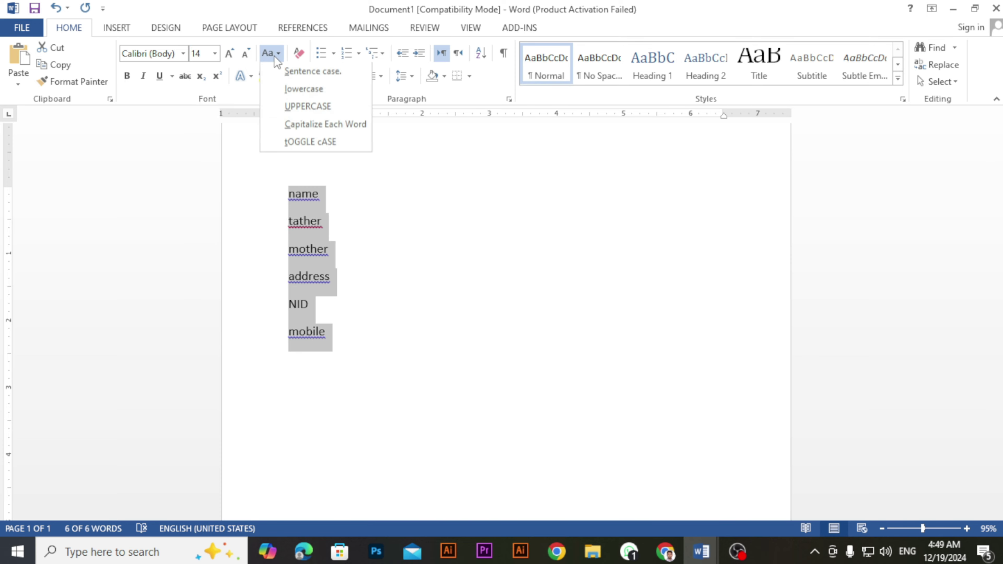
pyautogui.click(318, 126)
pyautogui.scroll(1, 371, 285)
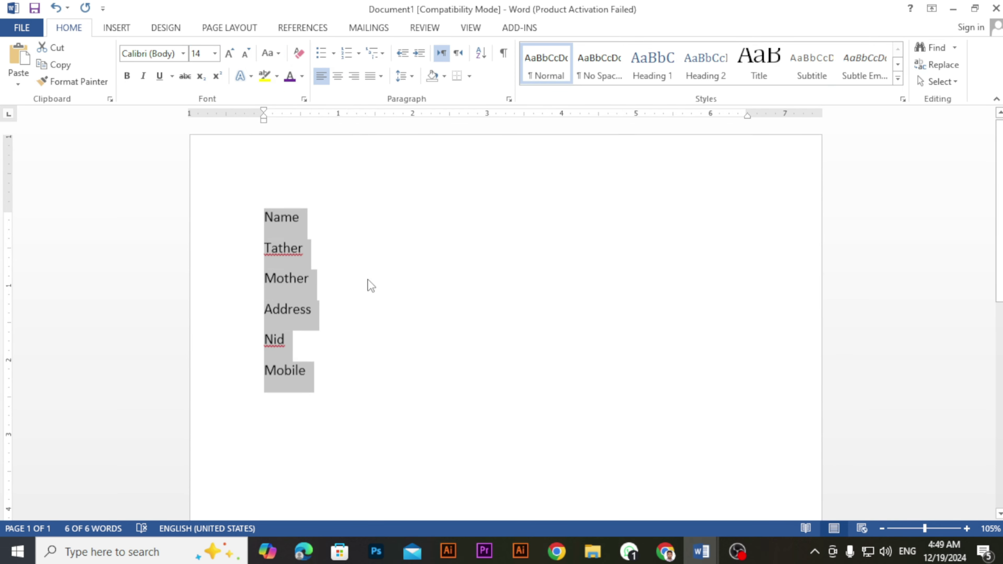
pyautogui.click(389, 218)
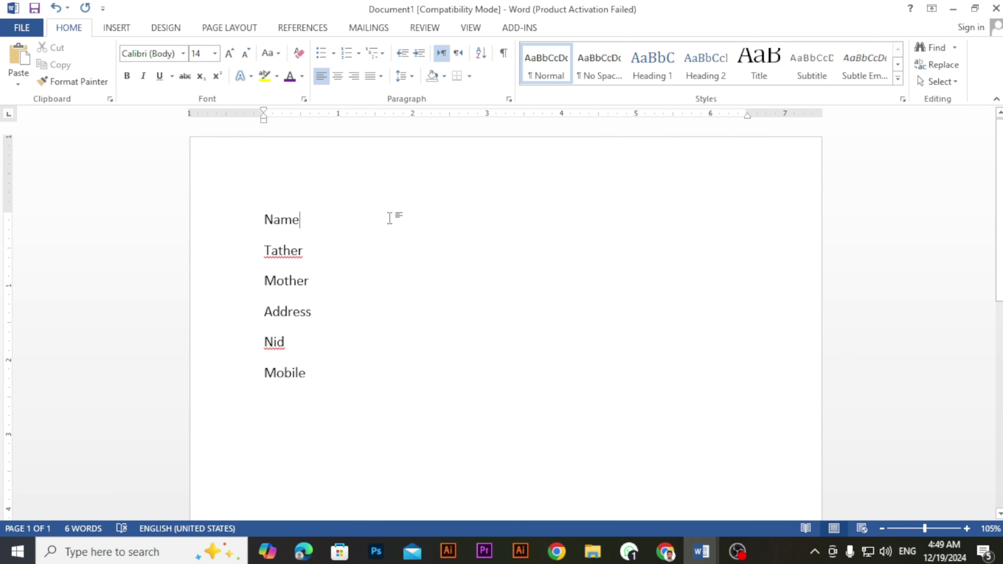
# Draw a small rectangle about 0.37" wide and 0.21" high beside the Name label
pyautogui.click(113, 31)
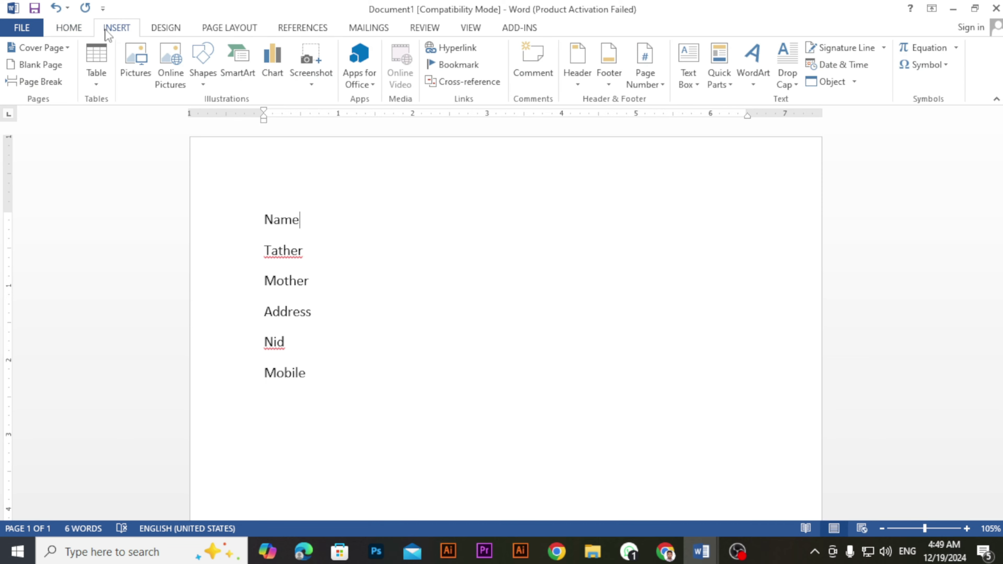
pyautogui.click(202, 88)
pyautogui.click(242, 114)
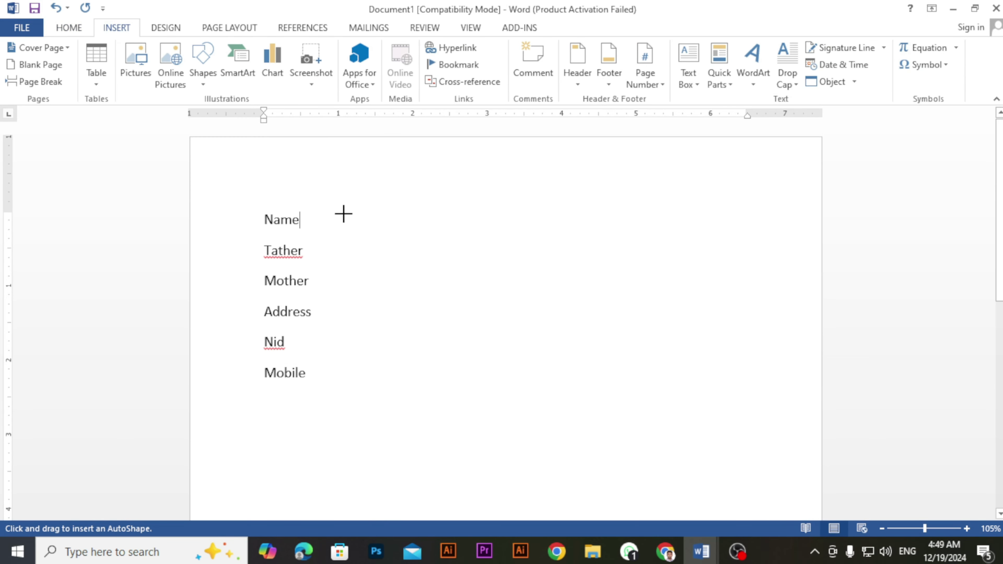
pyautogui.moveTo(344, 214)
pyautogui.mouseDown()
pyautogui.moveTo(374, 231)
pyautogui.moveTo(363, 219)
pyautogui.mouseUp()
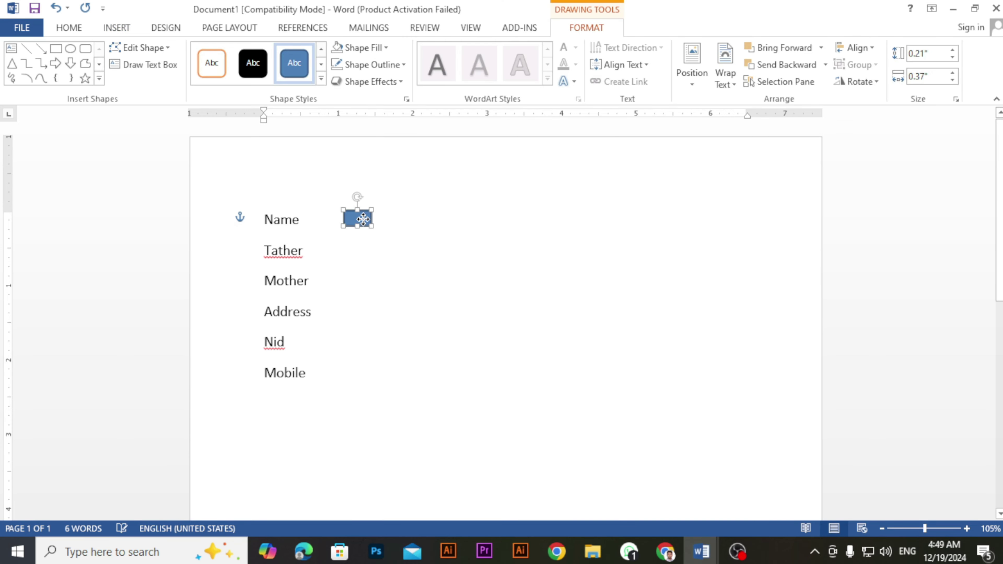
# Remove the rectangle's fill and choose a line weight for its outline
pyautogui.click(361, 48)
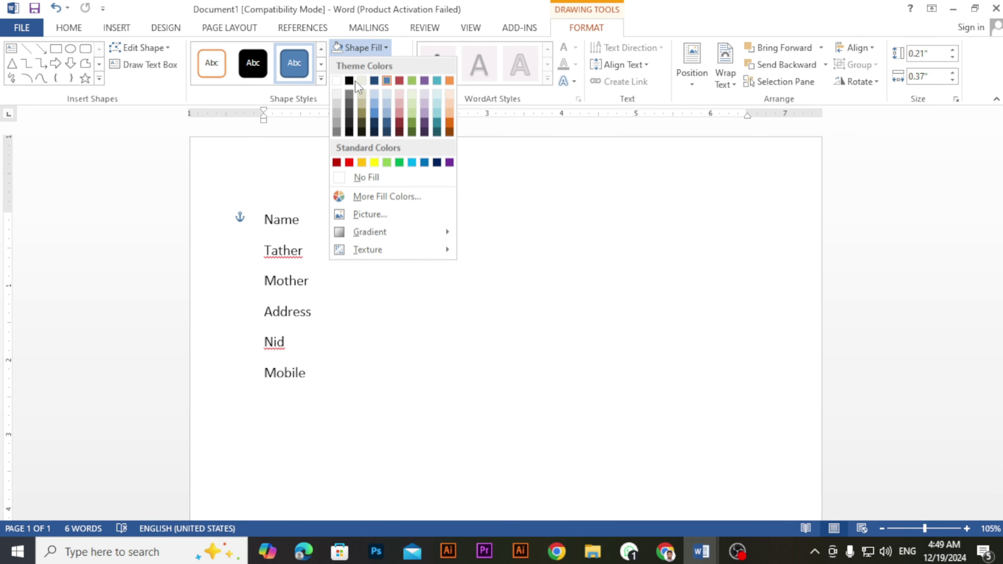
pyautogui.click(360, 177)
pyautogui.click(371, 64)
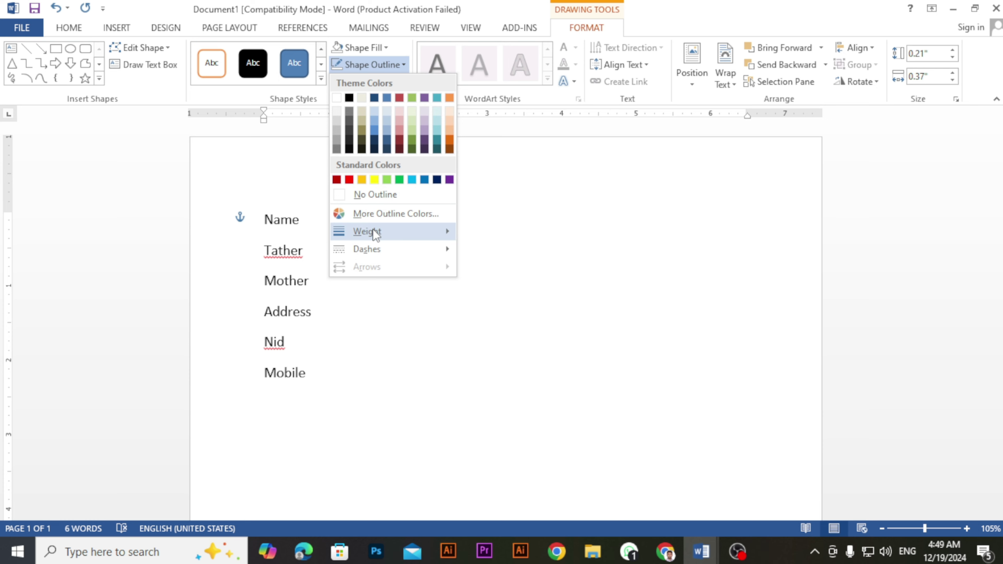
pyautogui.moveTo(372, 231)
pyautogui.click(471, 233)
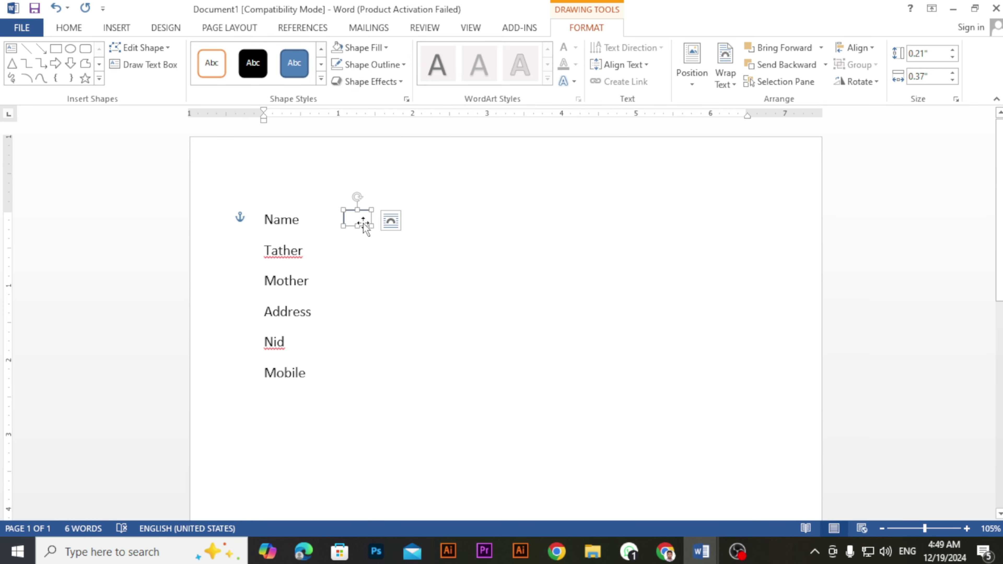
# Narrow the rectangle to about 0.31" and duplicate it side by side into a row of five adjoining boxes
pyautogui.moveTo(371, 225); pyautogui.dragTo(367, 225)
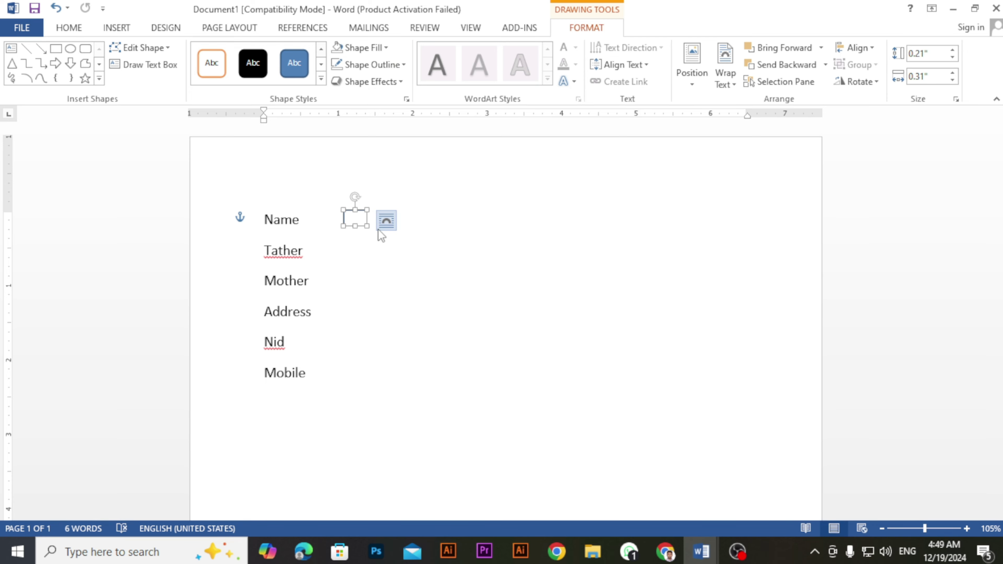
pyautogui.keyDown('ctrl'); pyautogui.scroll(1, 329, 242); pyautogui.keyUp('ctrl')
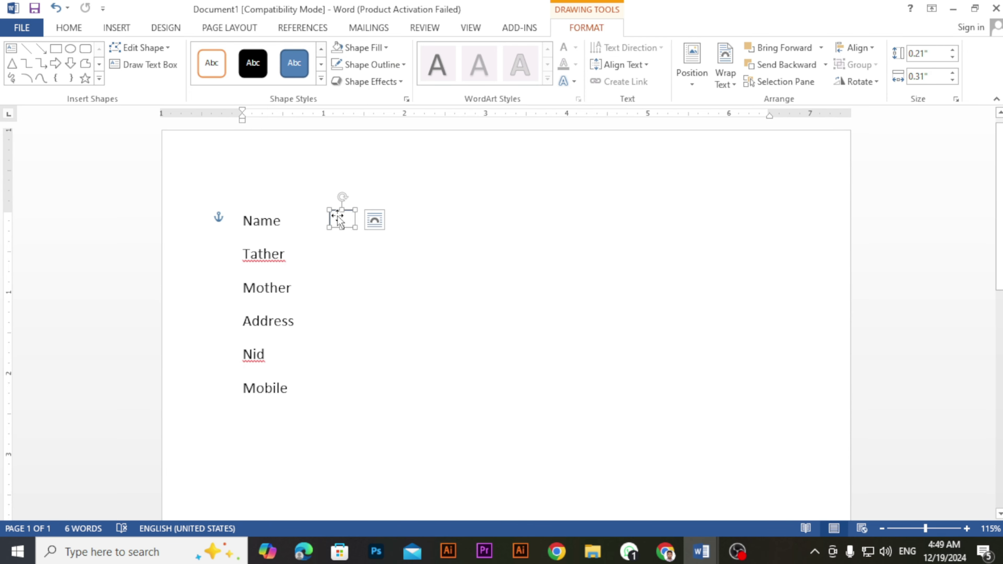
pyautogui.moveTo(337, 214); pyautogui.dragTo(374, 215)
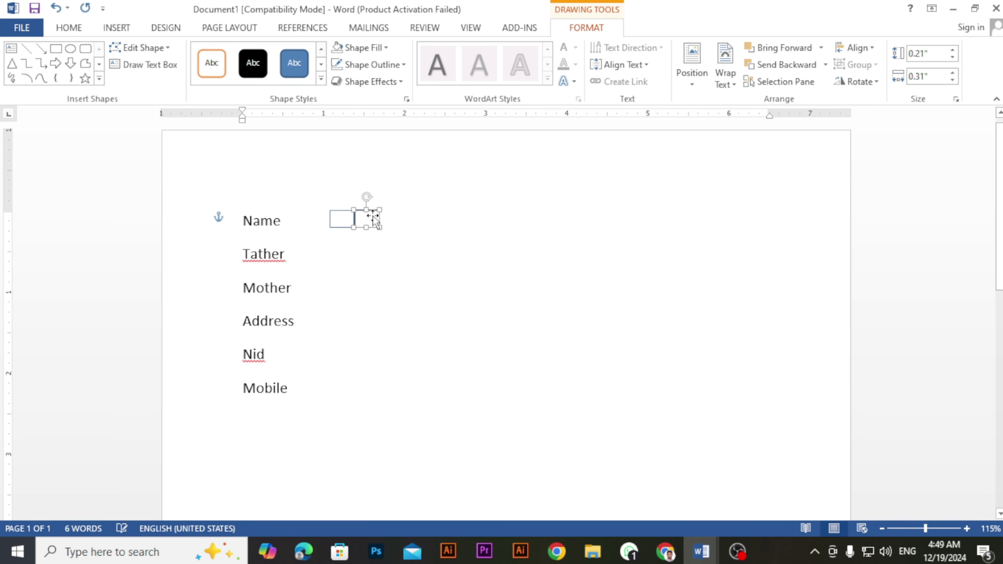
pyautogui.click(358, 226)
pyautogui.click(361, 224)
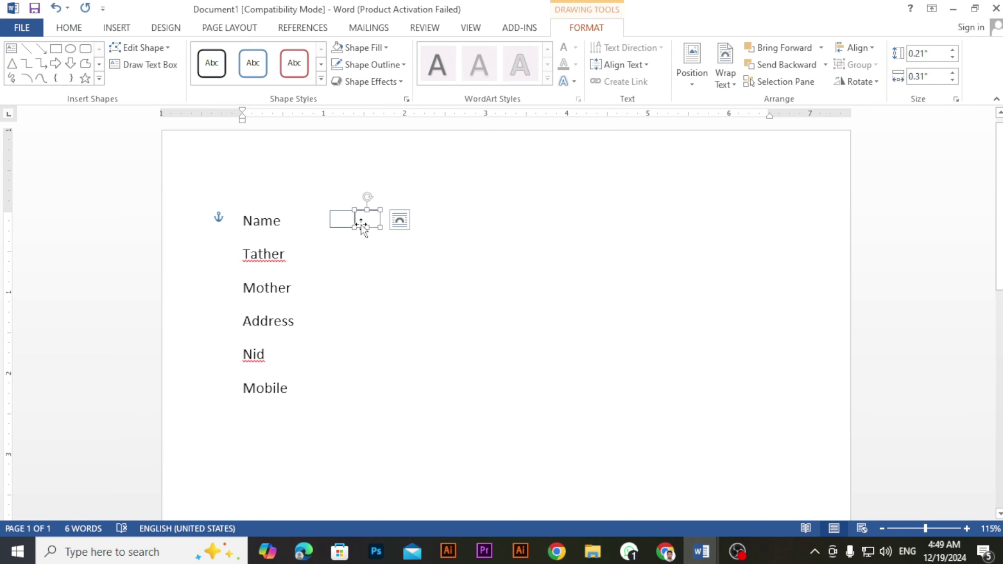
pyautogui.moveTo(361, 225); pyautogui.dragTo(424, 214)
pyautogui.click(448, 244)
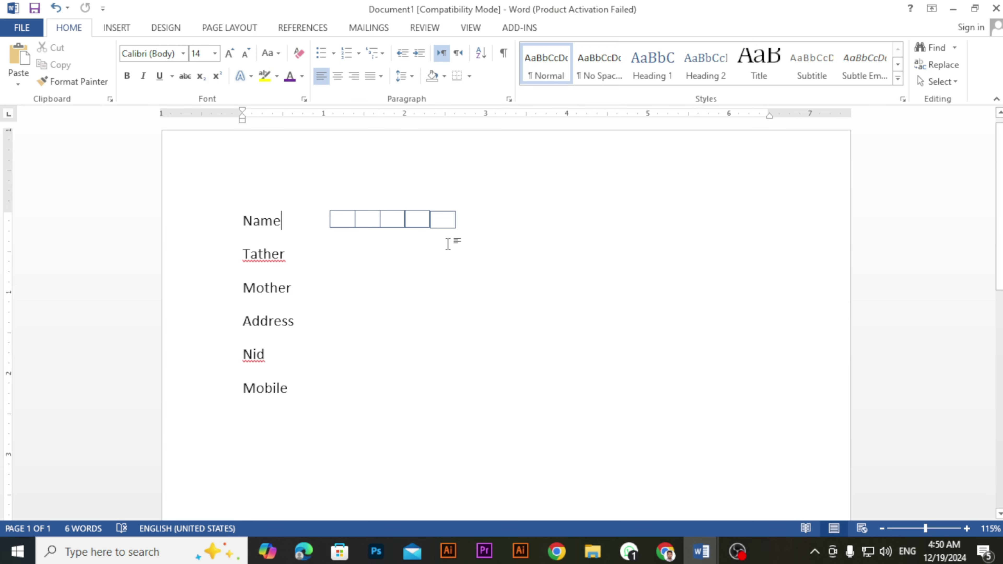
# Select all five rectangles and copy the set twice along the Name line, flush with the existing boxes, to make fifteen boxes
pyautogui.click(438, 223)
pyautogui.doubleClick(438, 223)
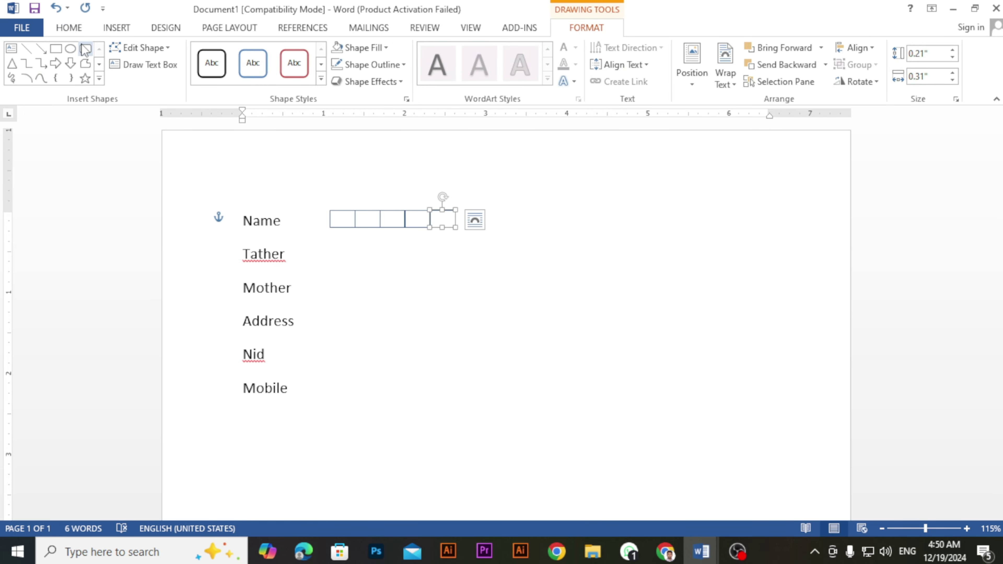
pyautogui.click(69, 27)
pyautogui.click(940, 82)
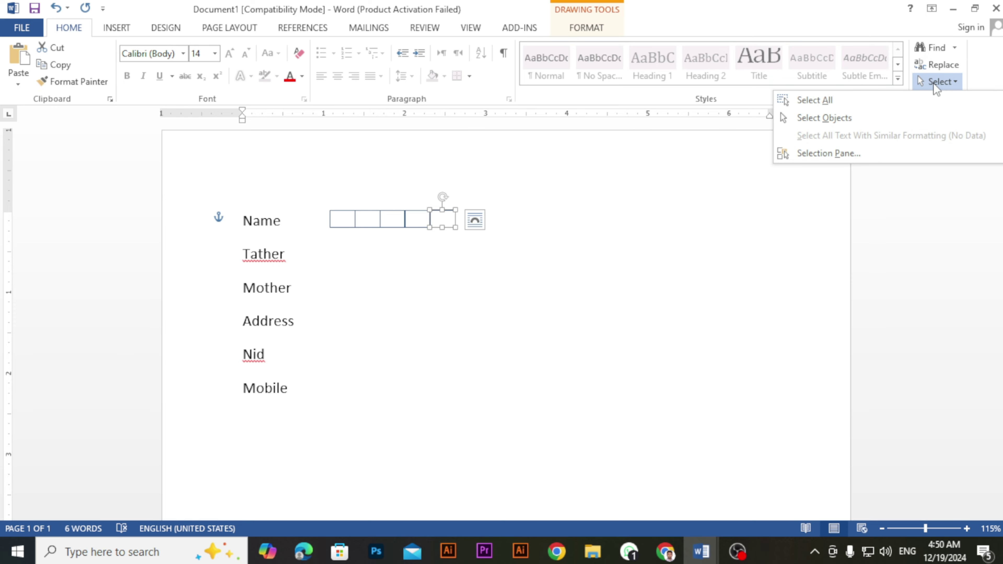
pyautogui.click(865, 154)
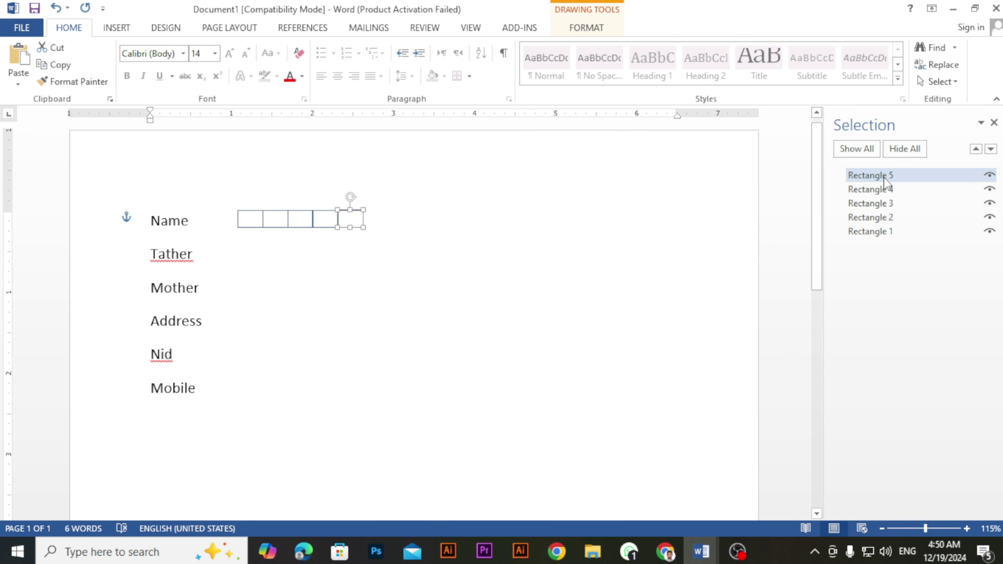
pyautogui.keyDown('ctrl'); pyautogui.click(873, 189); pyautogui.keyUp('ctrl')
pyautogui.keyDown('ctrl'); pyautogui.click(873, 203); pyautogui.keyUp('ctrl')
pyautogui.keyDown('ctrl'); pyautogui.click(872, 217); pyautogui.keyUp('ctrl')
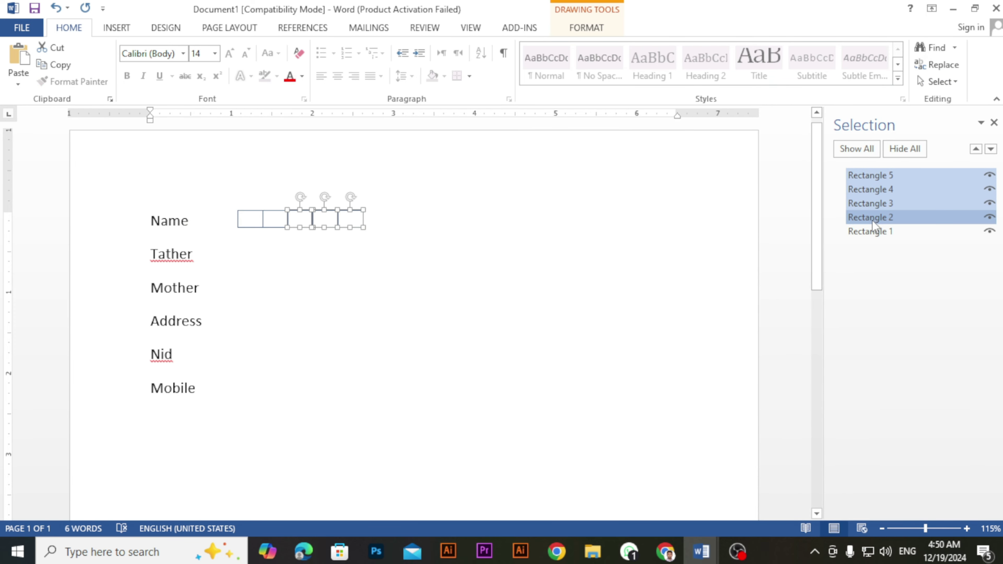
pyautogui.keyDown('ctrl'); pyautogui.click(872, 232); pyautogui.keyUp('ctrl')
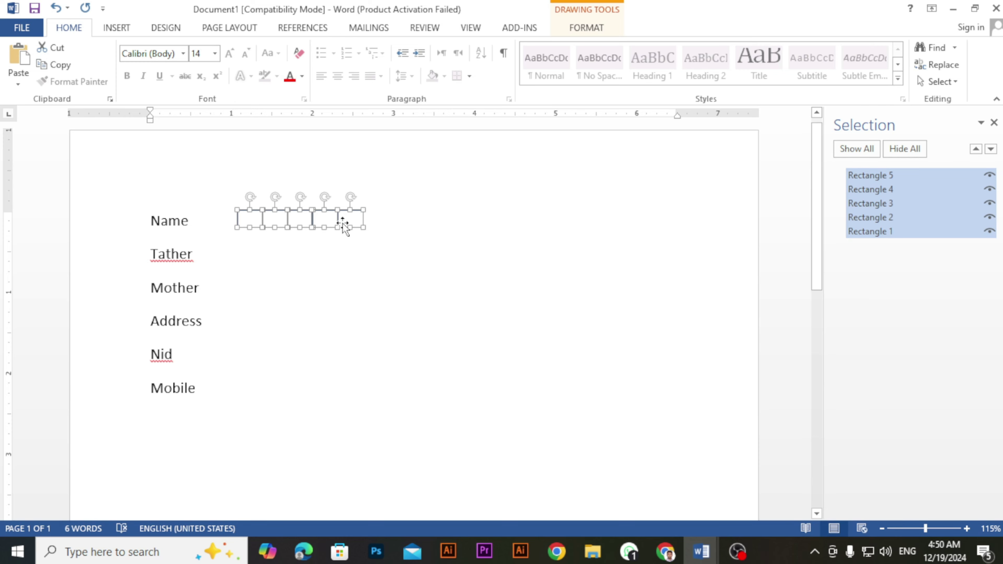
pyautogui.moveTo(342, 224); pyautogui.dragTo(472, 219)
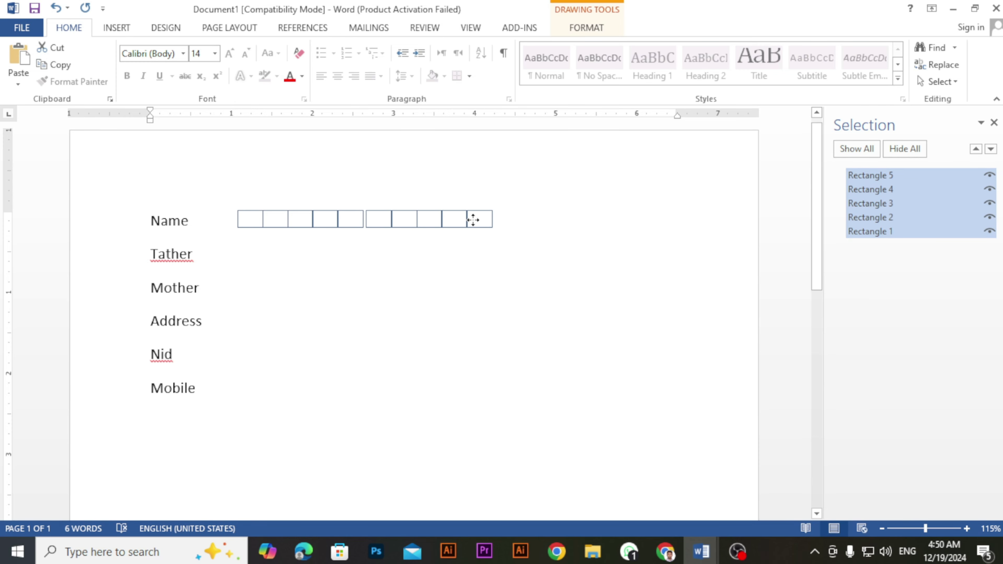
pyautogui.press('Left')
pyautogui.press('Left')
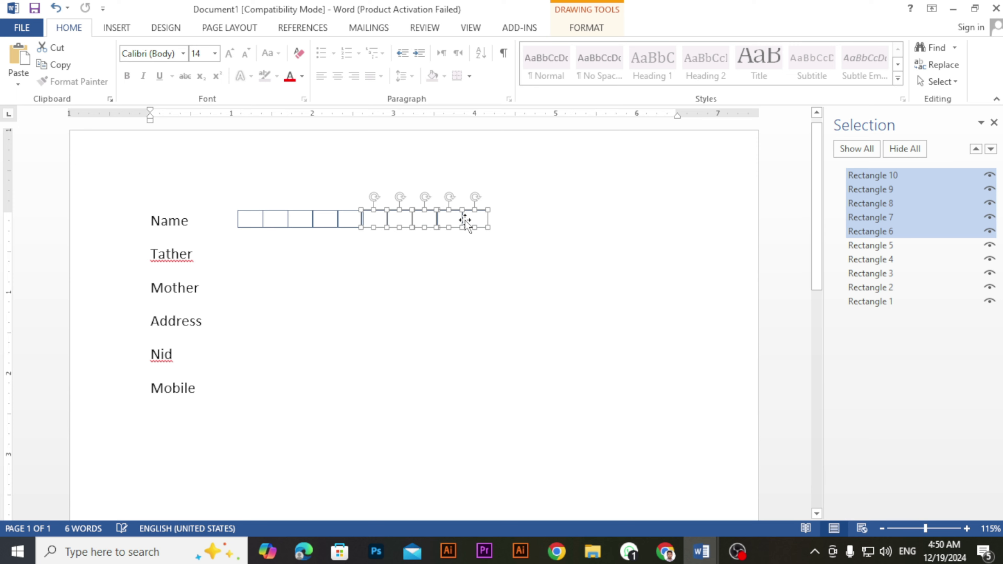
pyautogui.press('Right')
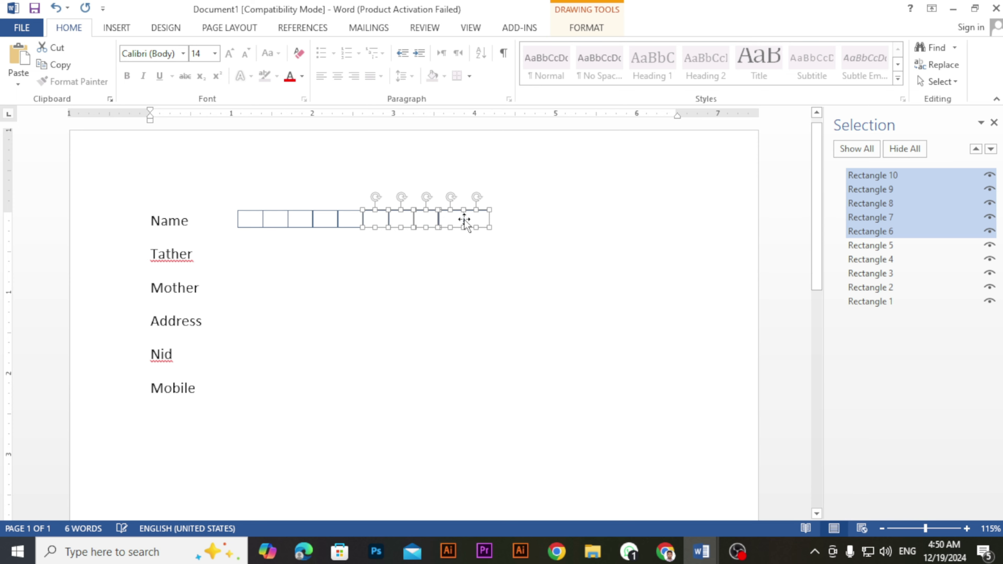
pyautogui.moveTo(449, 223); pyautogui.dragTo(578, 228)
# Select all fifteen rectangles of the Name row and group them into one object
pyautogui.keyDown('ctrl'); pyautogui.click(881, 245); pyautogui.keyUp('ctrl')
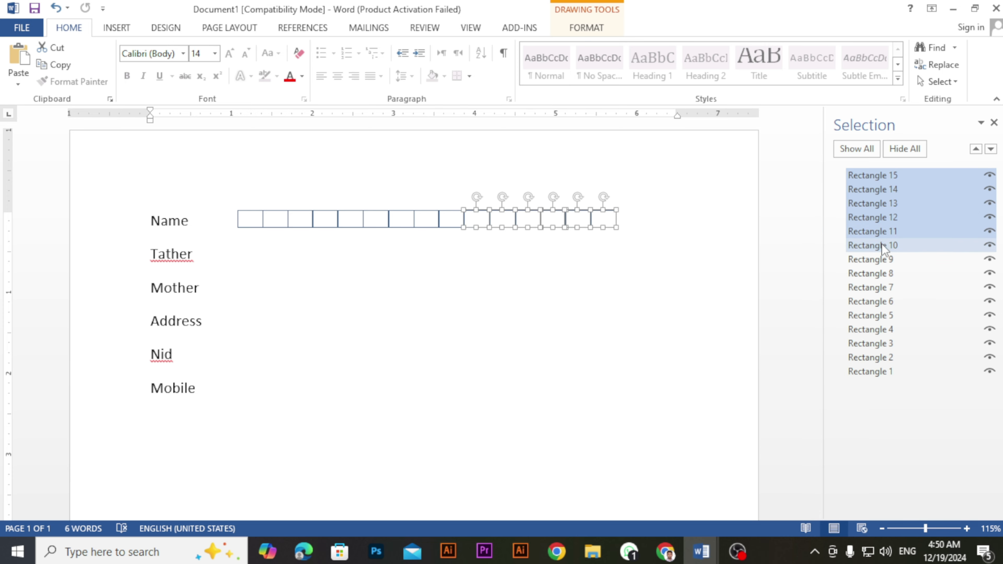
pyautogui.keyDown('ctrl'); pyautogui.click(876, 260); pyautogui.keyUp('ctrl')
pyautogui.keyDown('ctrl'); pyautogui.click(872, 273); pyautogui.keyUp('ctrl')
pyautogui.keyDown('ctrl'); pyautogui.click(872, 287); pyautogui.keyUp('ctrl')
pyautogui.keyDown('ctrl'); pyautogui.click(873, 301); pyautogui.keyUp('ctrl')
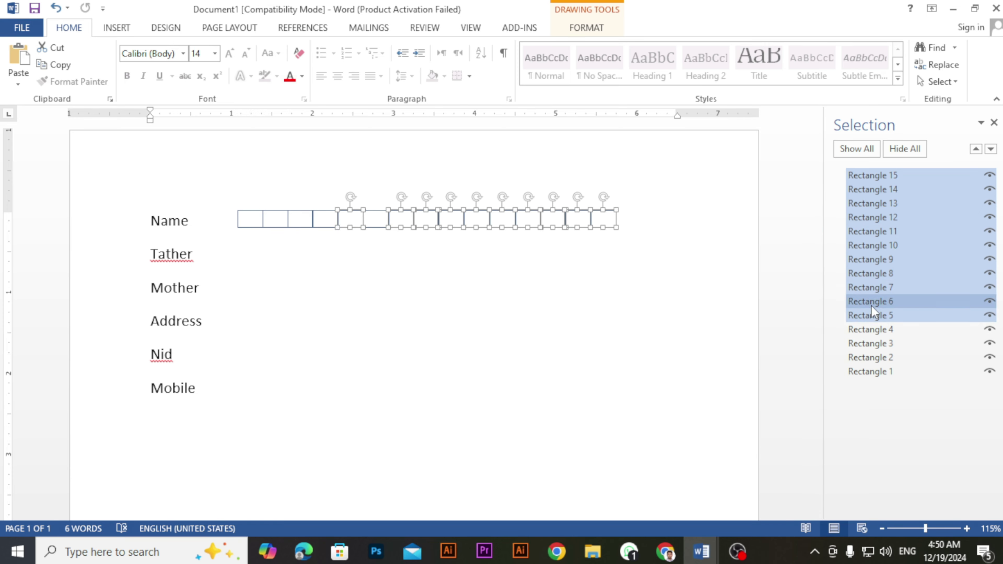
pyautogui.keyDown('ctrl'); pyautogui.click(871, 315); pyautogui.keyUp('ctrl')
pyautogui.keyDown('ctrl'); pyautogui.click(870, 329); pyautogui.keyUp('ctrl')
pyautogui.keyDown('ctrl'); pyautogui.click(870, 343); pyautogui.keyUp('ctrl')
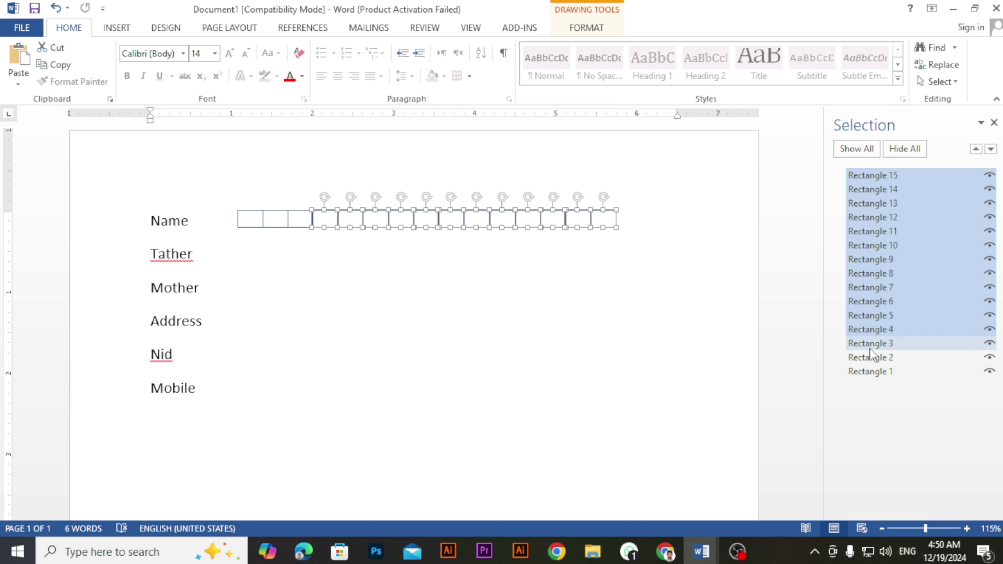
pyautogui.keyDown('ctrl'); pyautogui.click(870, 357); pyautogui.keyUp('ctrl')
pyautogui.keyDown('ctrl'); pyautogui.click(870, 371); pyautogui.keyUp('ctrl')
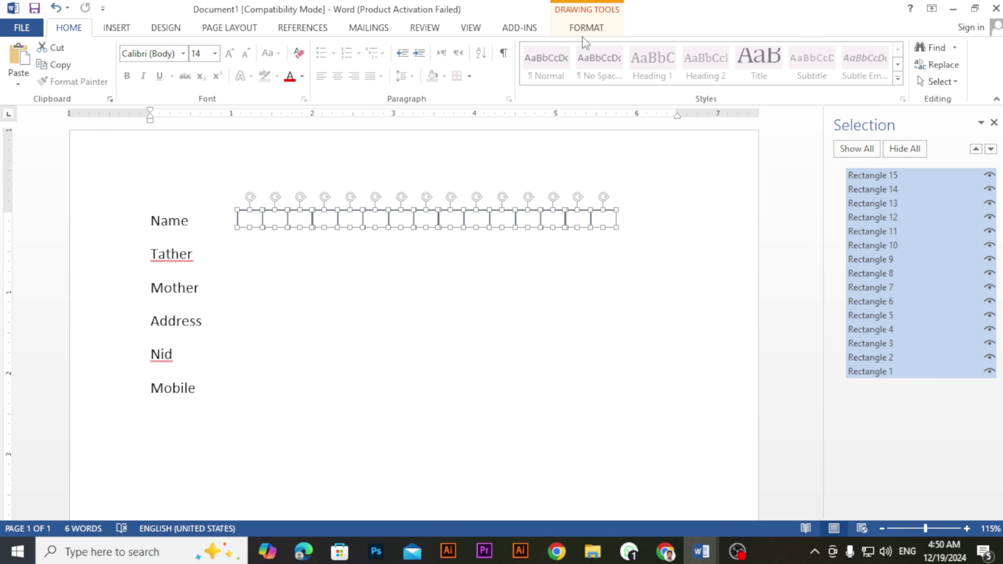
pyautogui.click(578, 31)
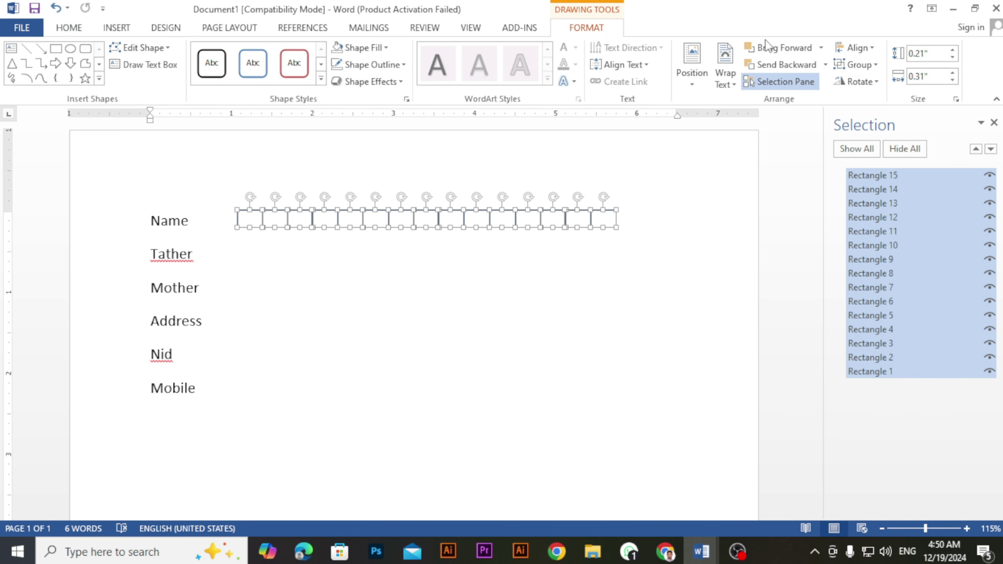
pyautogui.click(874, 64)
pyautogui.click(864, 85)
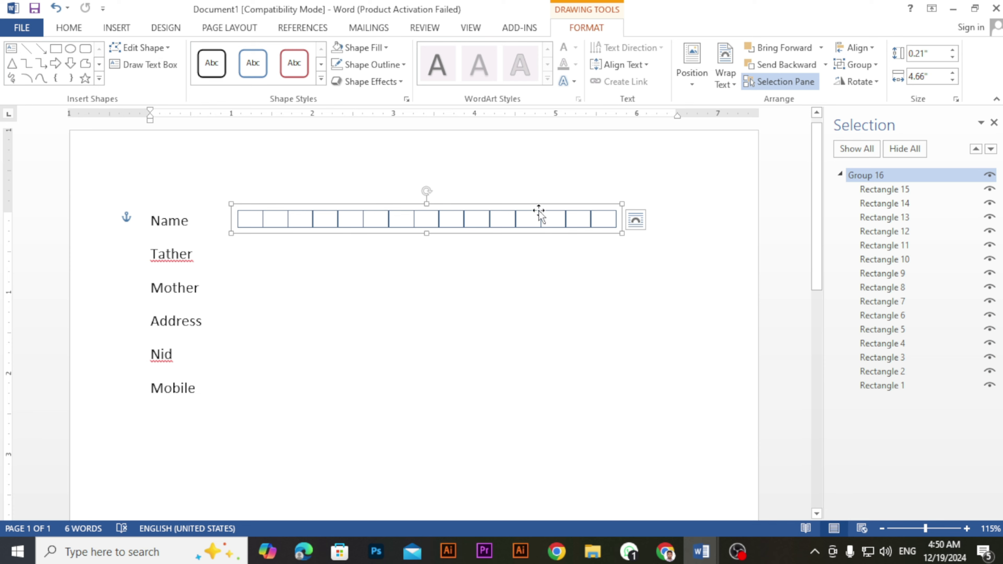
# Copy the grouped row of boxes beside each of the other labels, from Tather down to Mobile
pyautogui.moveTo(539, 214); pyautogui.dragTo(498, 375)
pyautogui.scroll(4, 486, 301)
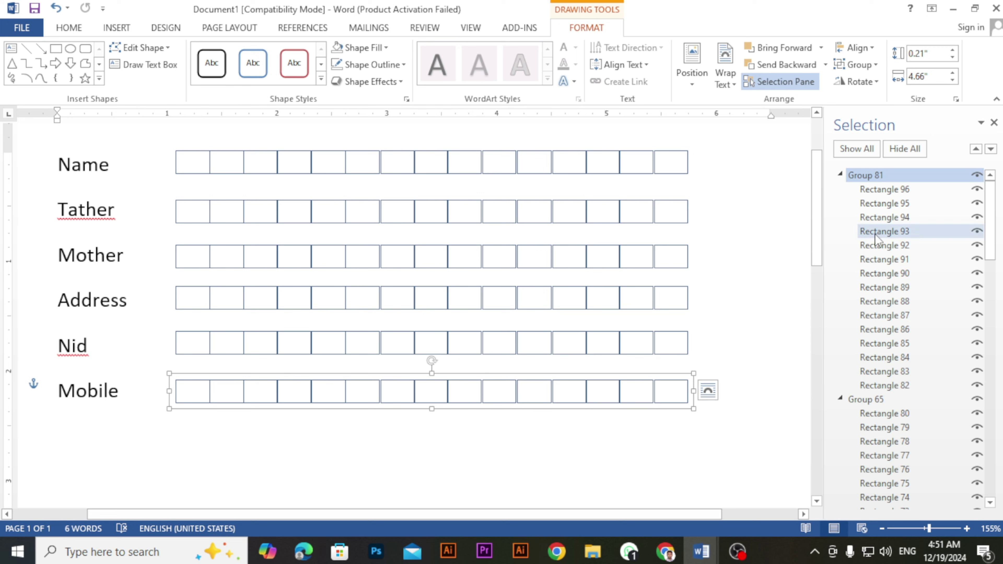
# Select all six grouped rows of boxes, from Name to Mobile, and set their outline colour to black
pyautogui.click(459, 171)
pyautogui.keyDown('shift'); pyautogui.click(460, 209); pyautogui.keyUp('shift')
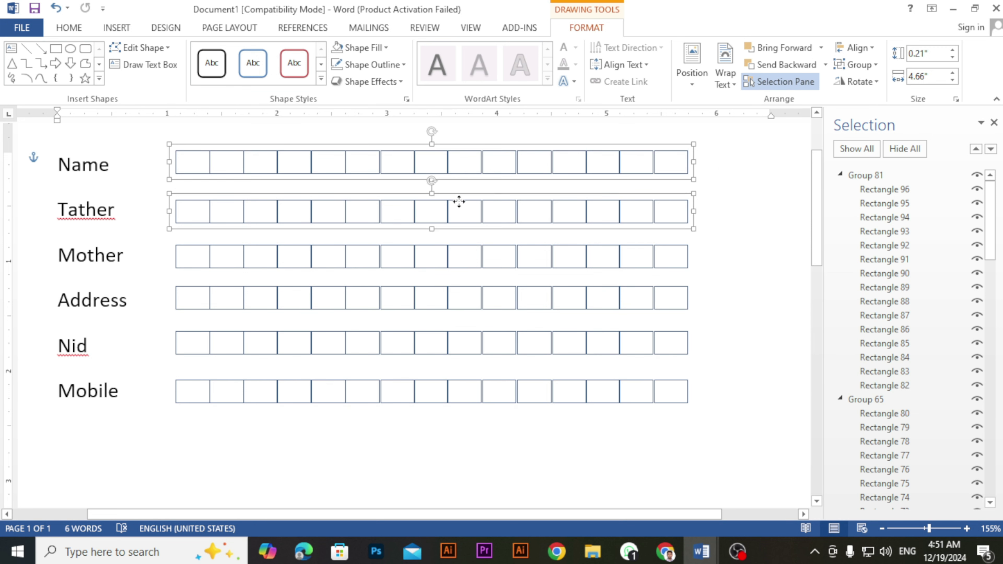
pyautogui.keyDown('shift'); pyautogui.click(456, 253); pyautogui.keyUp('shift')
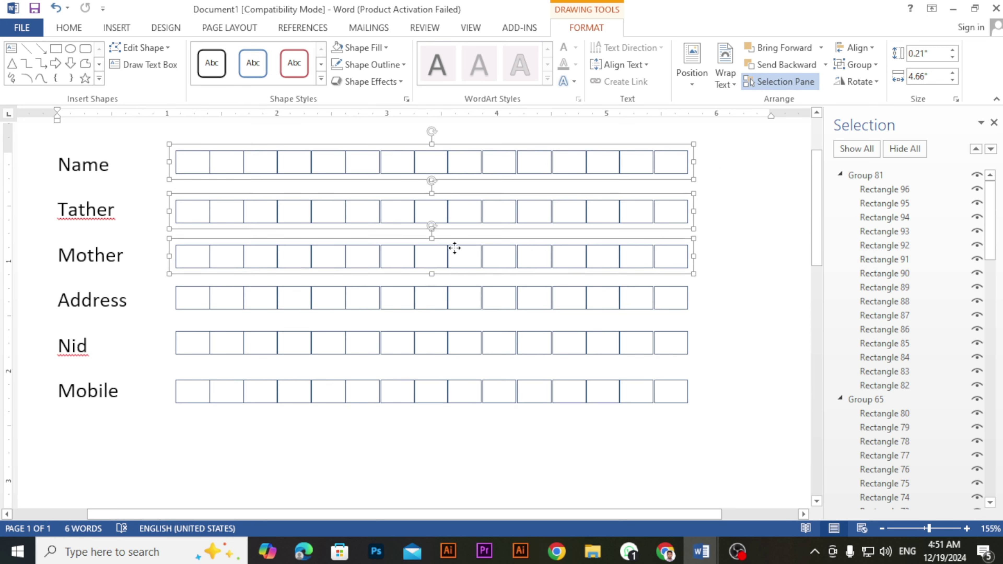
pyautogui.keyDown('shift'); pyautogui.click(459, 299); pyautogui.keyUp('shift')
pyautogui.keyDown('shift'); pyautogui.click(459, 342); pyautogui.keyUp('shift')
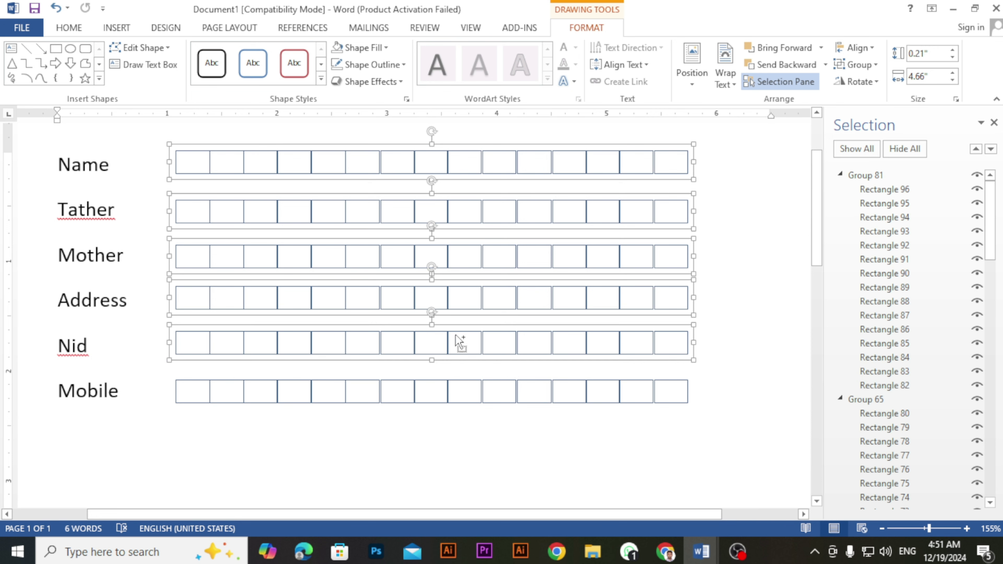
pyautogui.keyDown('shift'); pyautogui.click(462, 381); pyautogui.keyUp('shift')
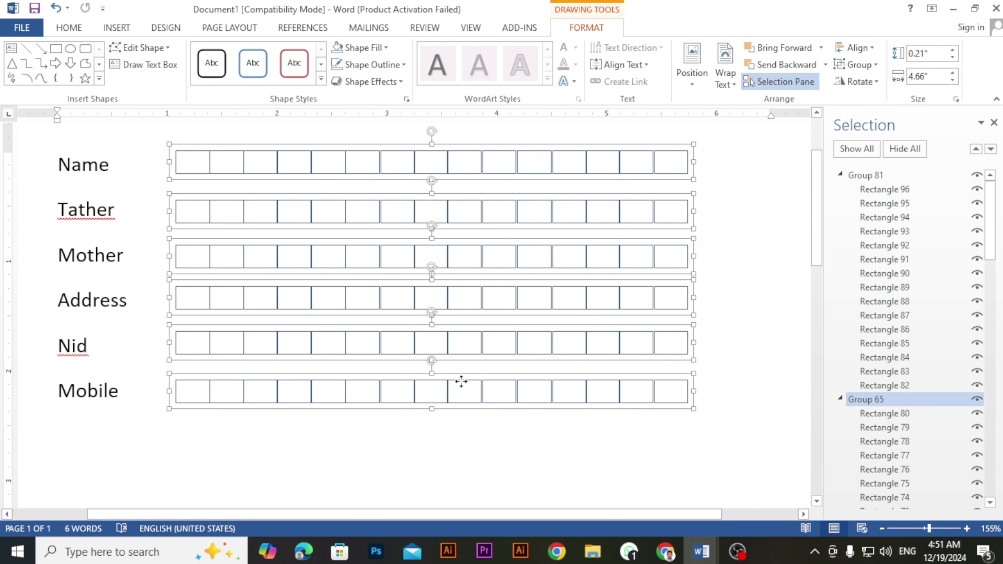
pyautogui.click(364, 64)
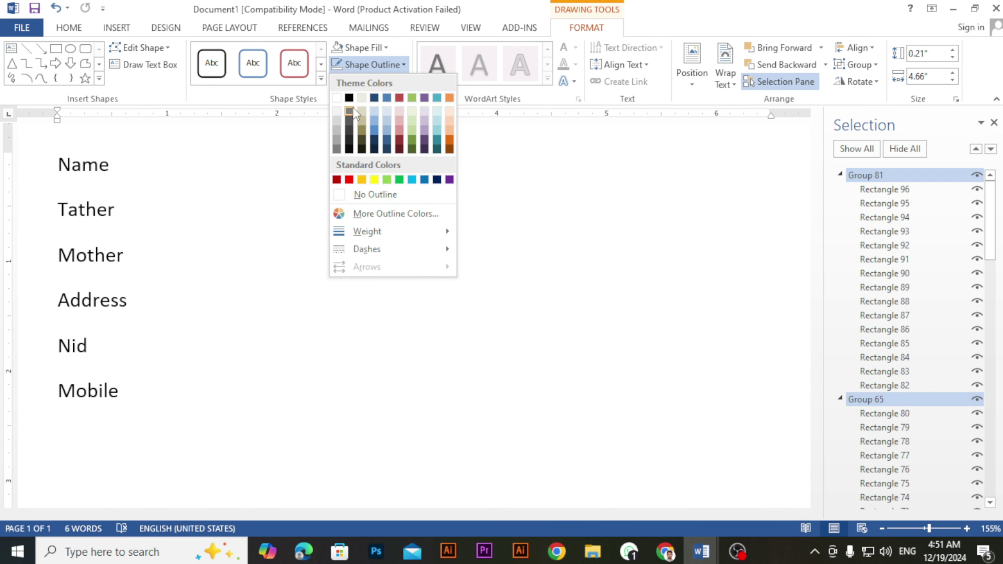
pyautogui.click(349, 98)
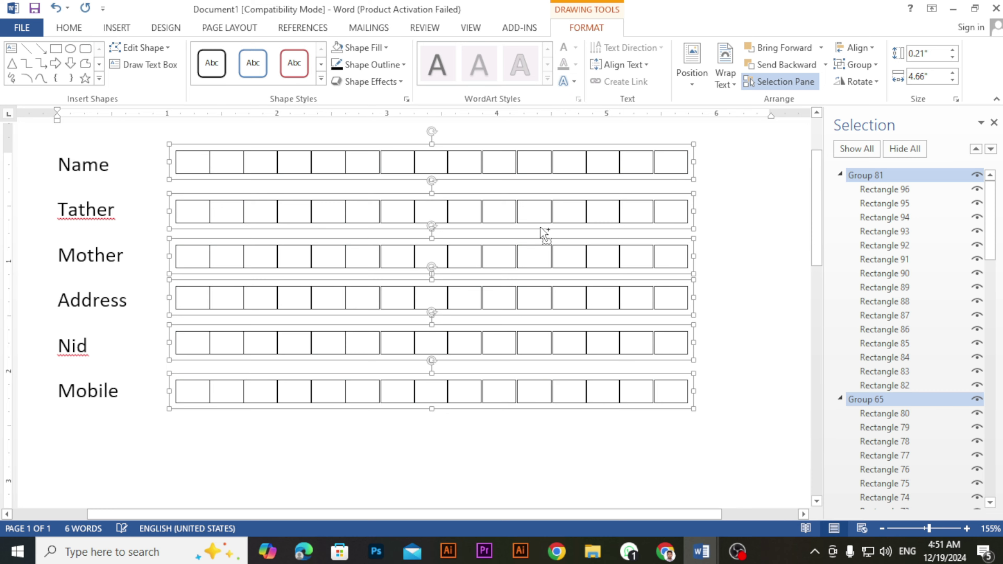
# Close the Selection pane and add two blank lines above the Name label
pyautogui.keyDown('ctrl'); pyautogui.scroll(-3, 541, 232); pyautogui.keyUp('ctrl')
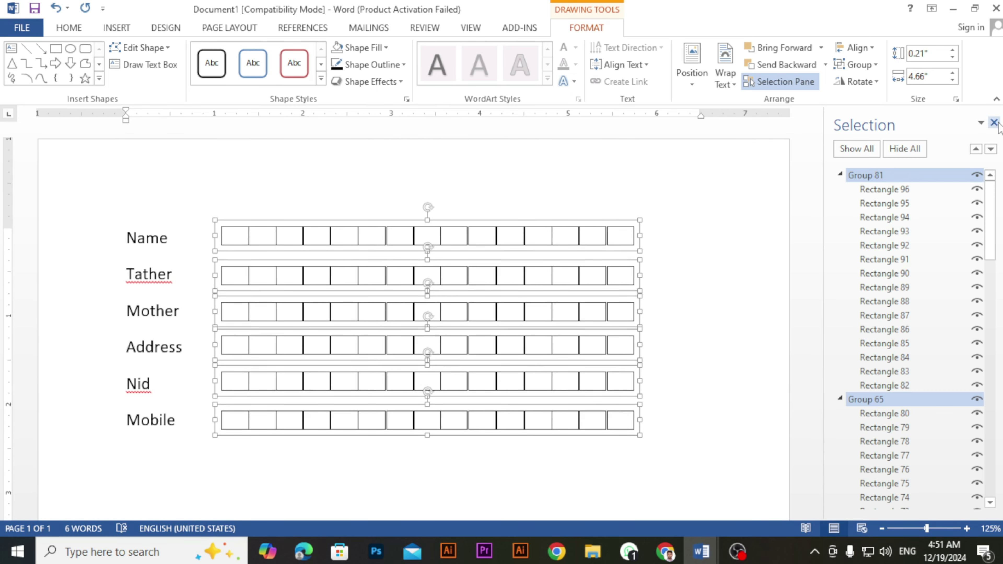
pyautogui.click(994, 122)
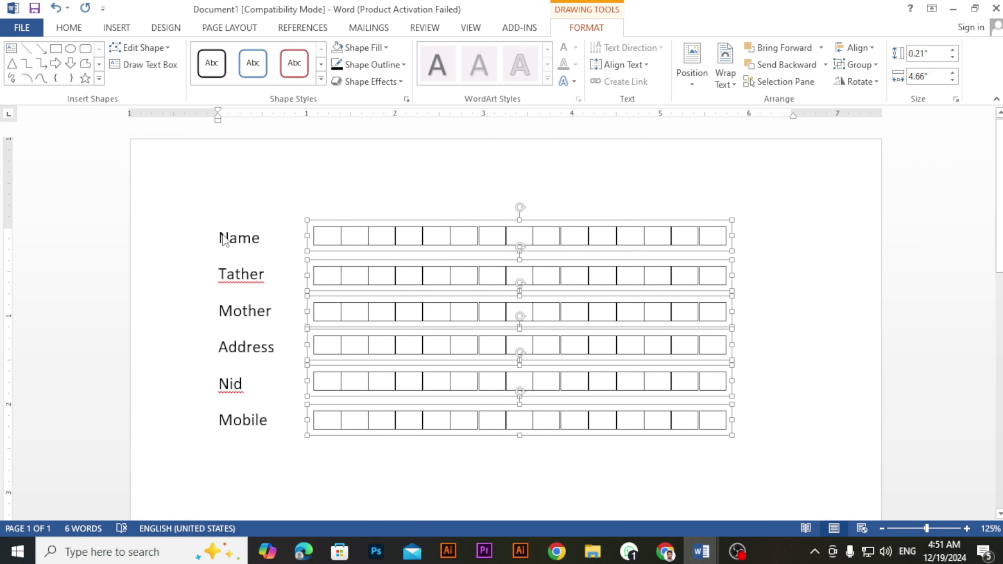
pyautogui.click(222, 241)
pyautogui.press('Return')
pyautogui.press('Return')
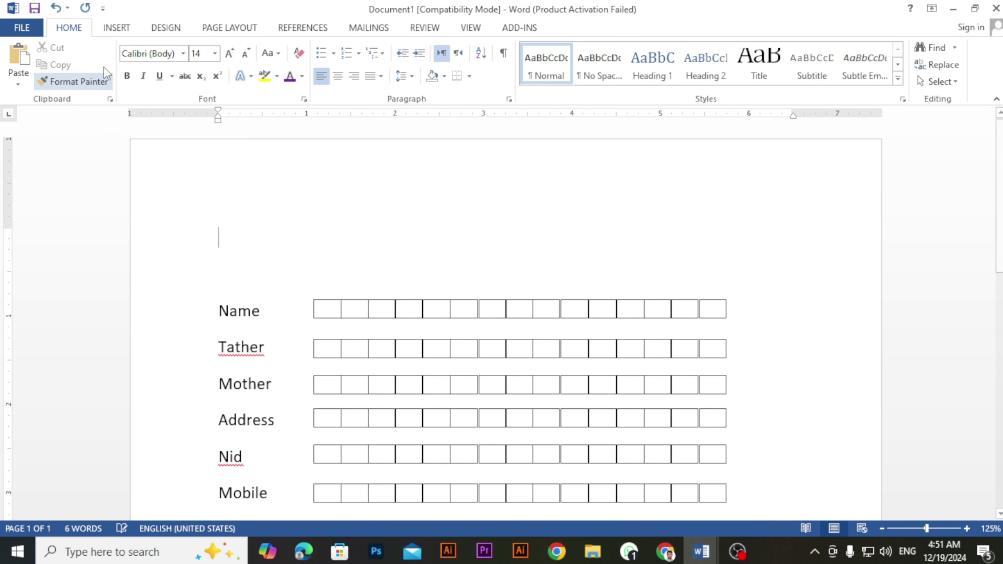
# Insert the picture 480.email.png on the blank line above the form and set its text wrapping to Behind Text
pyautogui.click(118, 29)
pyautogui.click(142, 86)
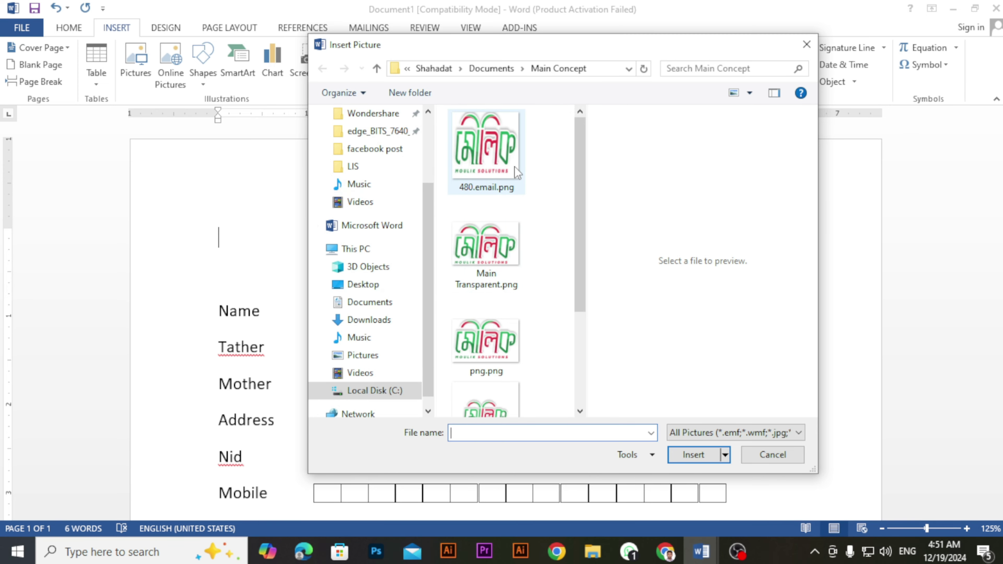
pyautogui.click(486, 147)
pyautogui.click(693, 455)
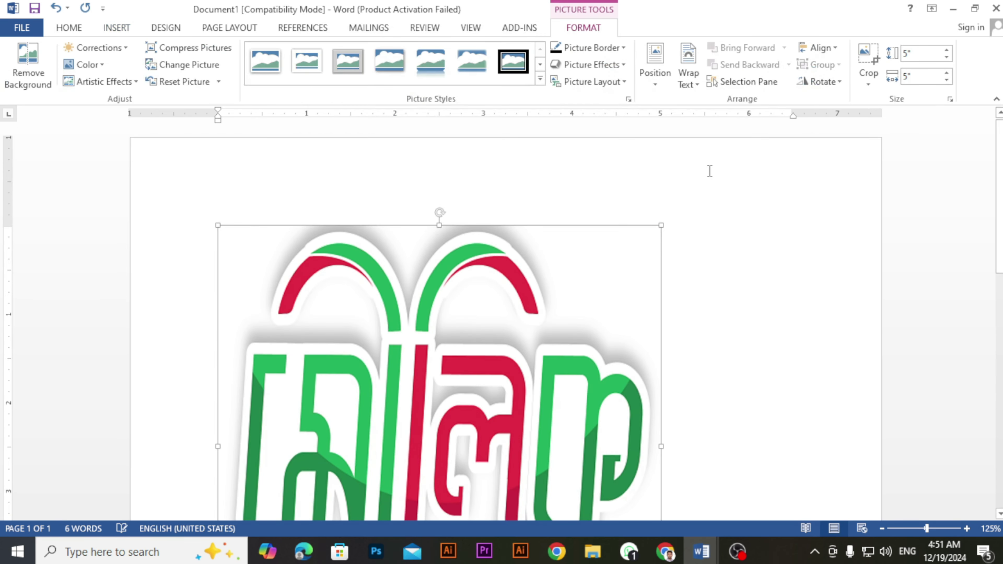
pyautogui.click(688, 75)
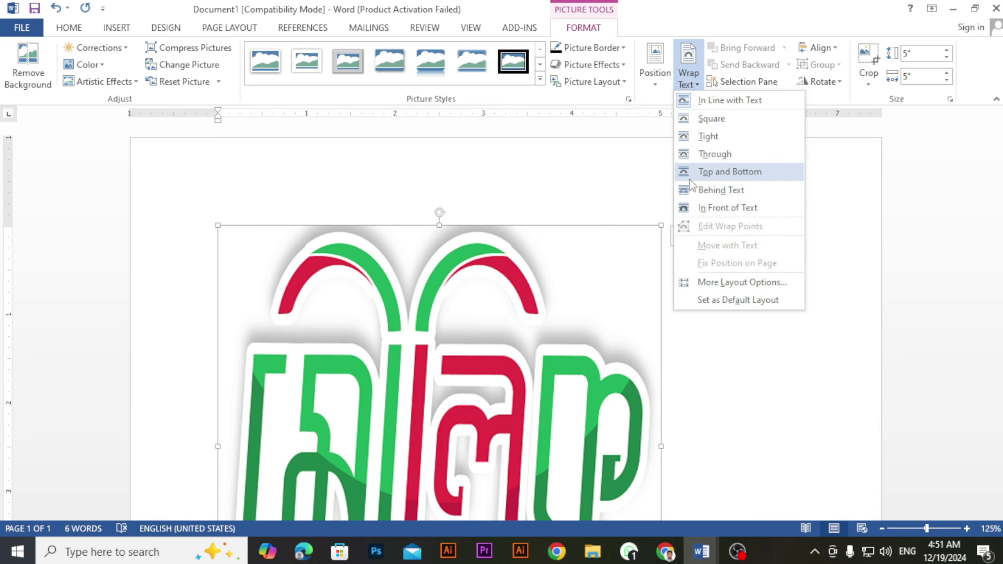
pyautogui.click(721, 191)
# Shrink the logo to about 0.92" by 0.92" and place it in the upper-left corner of the page
pyautogui.scroll(-5, 661, 178)
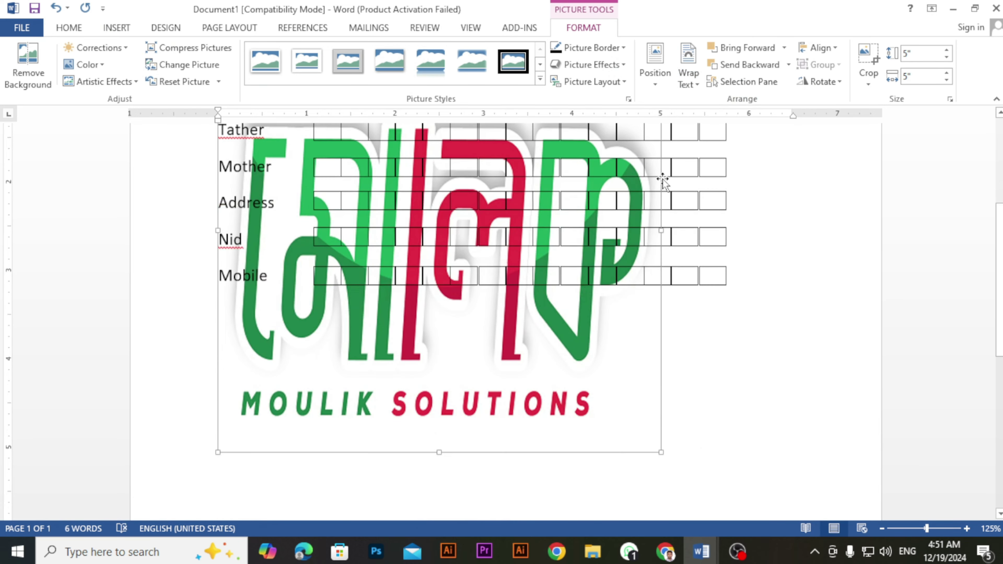
pyautogui.moveTo(661, 447); pyautogui.dragTo(389, 176)
pyautogui.scroll(3, 396, 288)
pyautogui.scroll(3, 396, 290)
pyautogui.moveTo(385, 227); pyautogui.dragTo(230, 180)
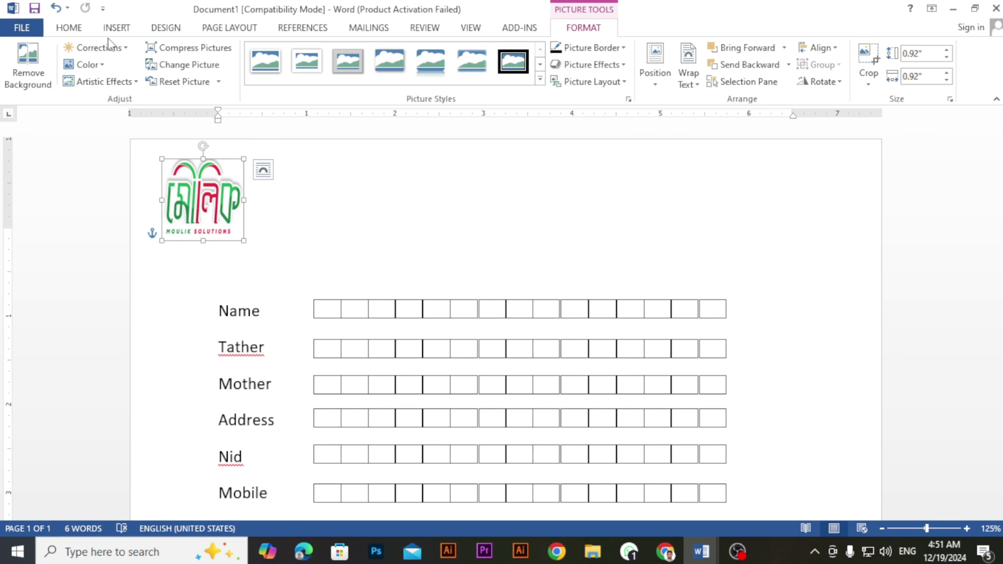
# Draw a horizontal line about 8.52" long across the page below the logo and set its weight to 3 pt
pyautogui.click(118, 30)
pyautogui.click(203, 66)
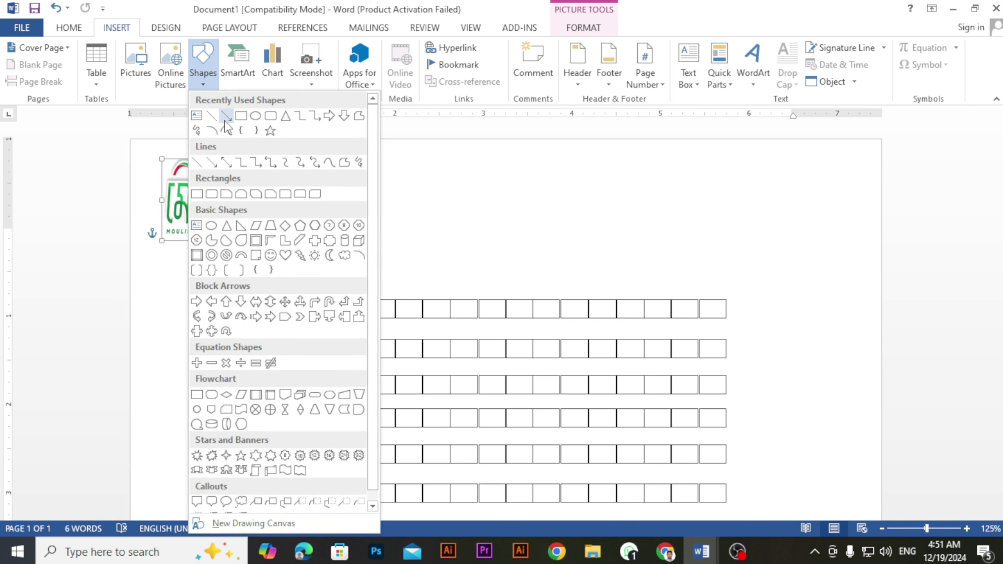
pyautogui.click(211, 116)
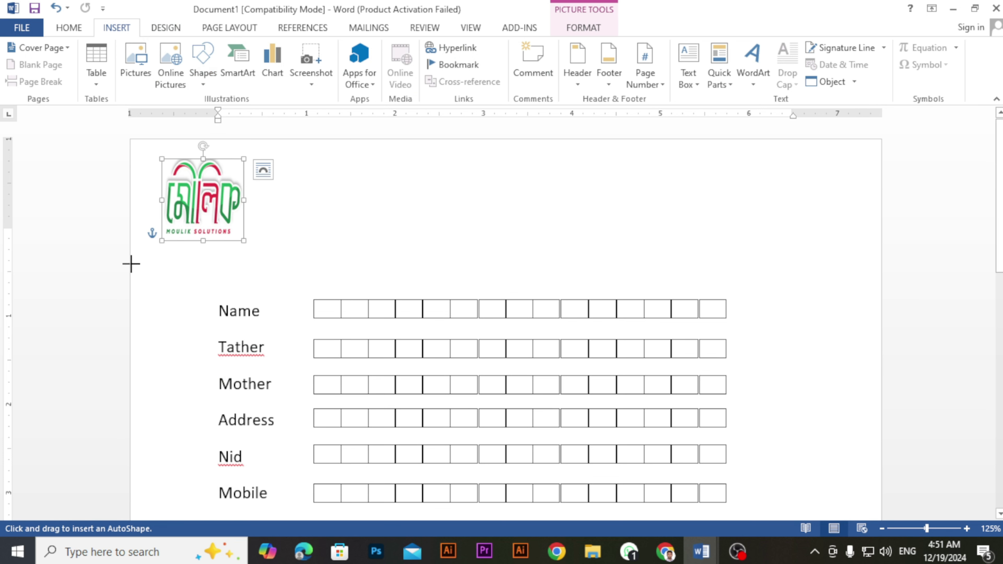
pyautogui.moveTo(130, 264); pyautogui.dragTo(877, 262)
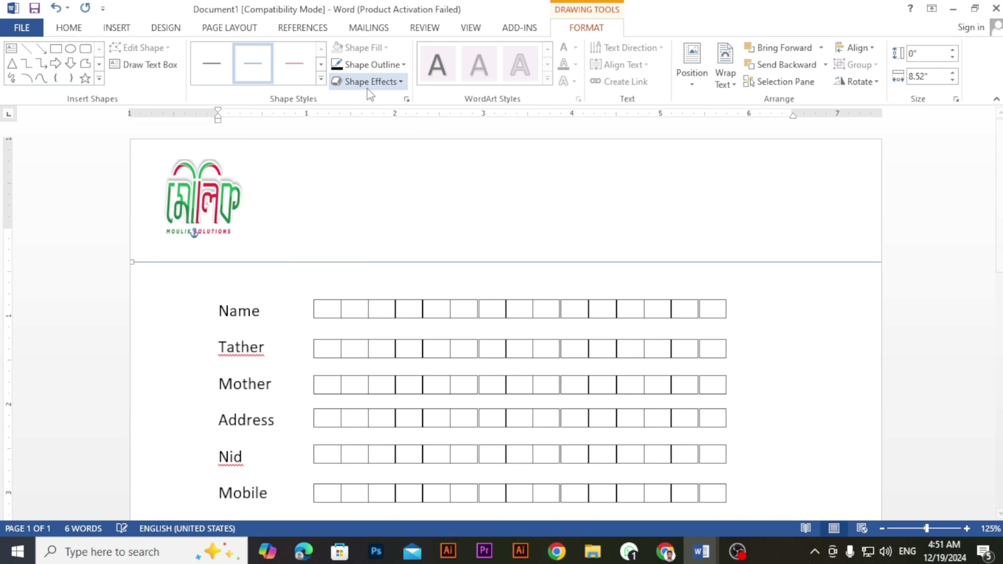
pyautogui.click(371, 64)
pyautogui.moveTo(367, 233)
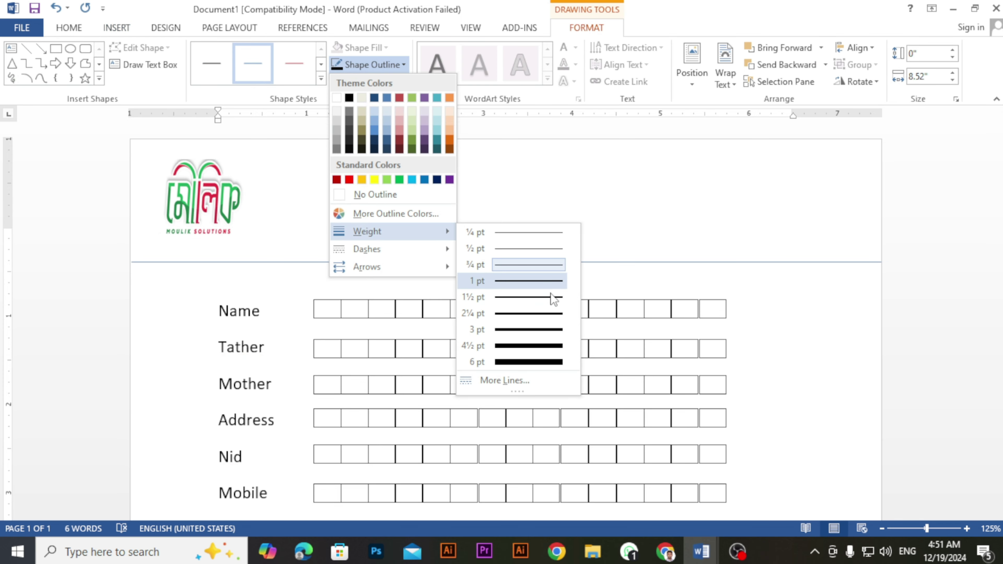
pyautogui.click(527, 330)
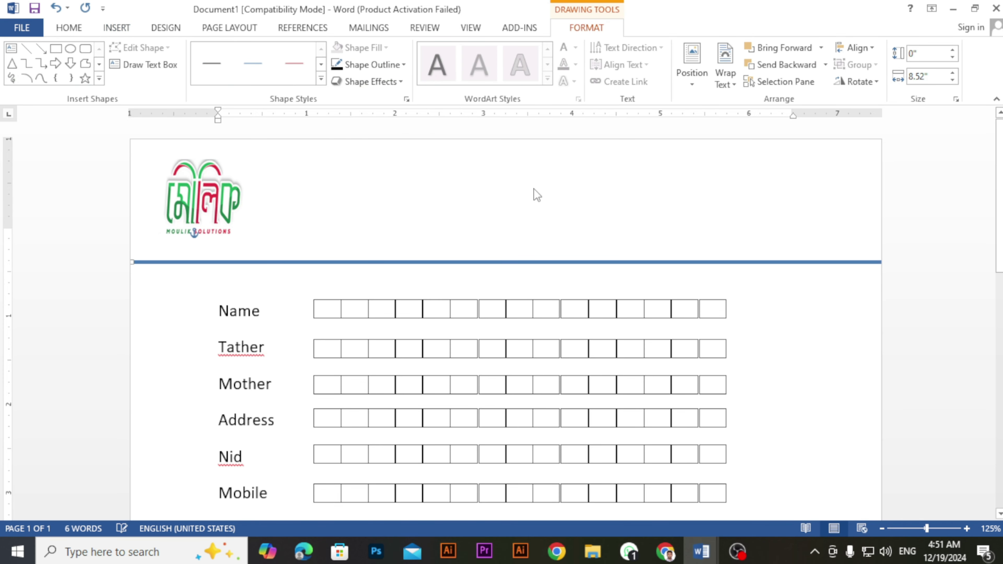
# Draw a text box about 3.61" wide and 0.98" high beside the logo, above the line
pyautogui.click(11, 48)
pyautogui.moveTo(344, 152); pyautogui.dragTo(450, 226)
pyautogui.moveTo(639, 231); pyautogui.dragTo(666, 236)
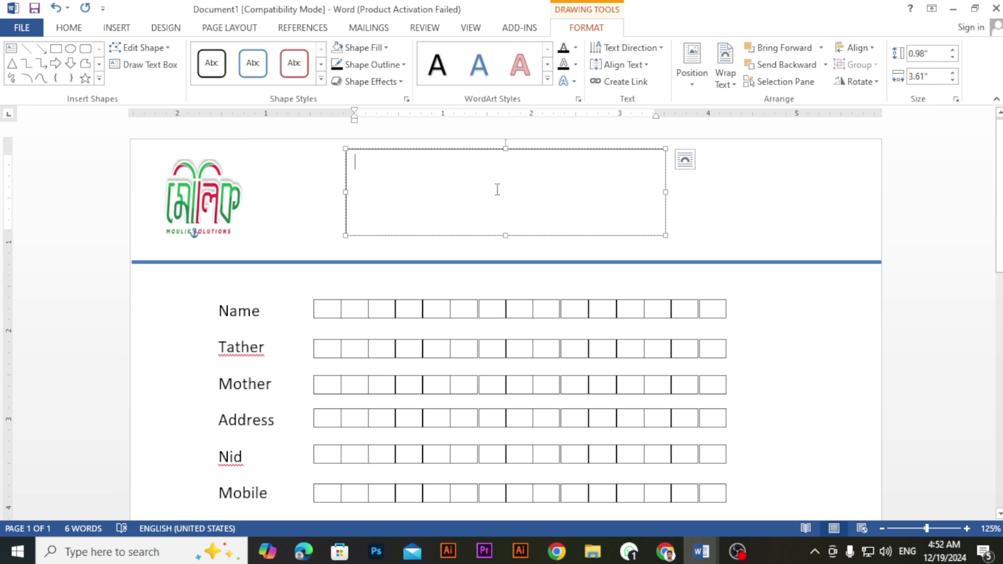
# Enter ADMITION FORM and MOULIK SOLUTION as two separate lines in the text box
pyautogui.write('AD')
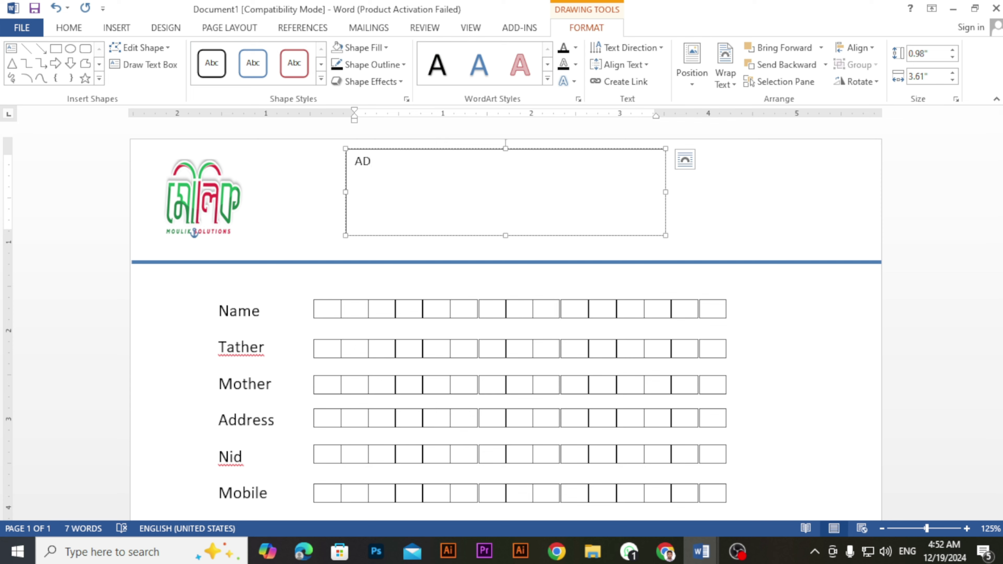
pyautogui.write('MITION FORM')
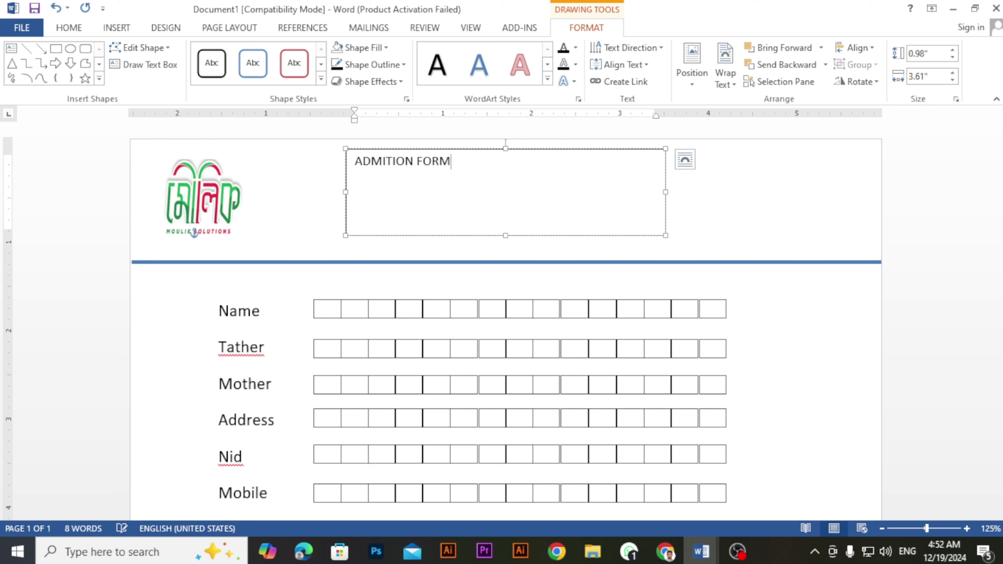
pyautogui.press('Return')
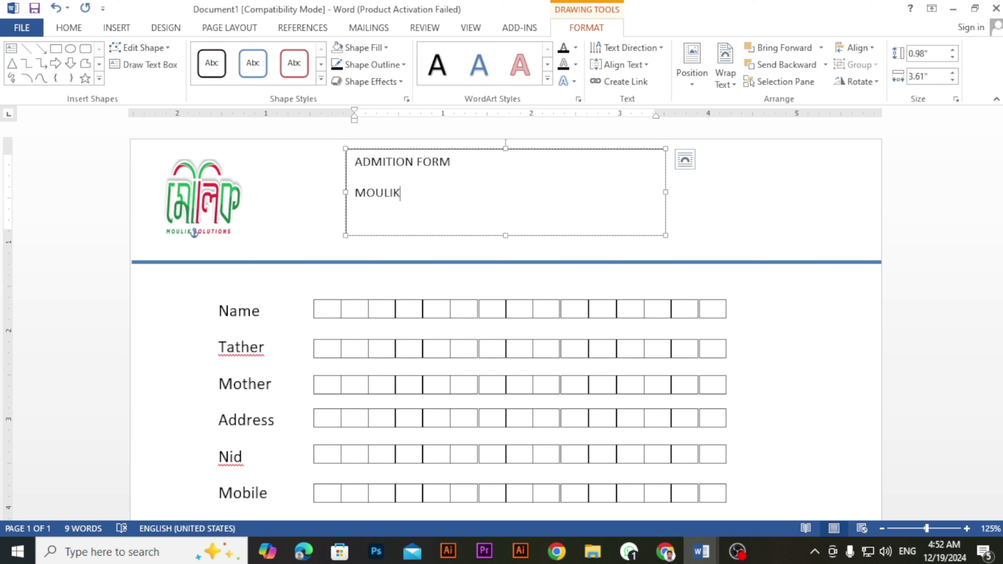
pyautogui.write('MOULIK SO')
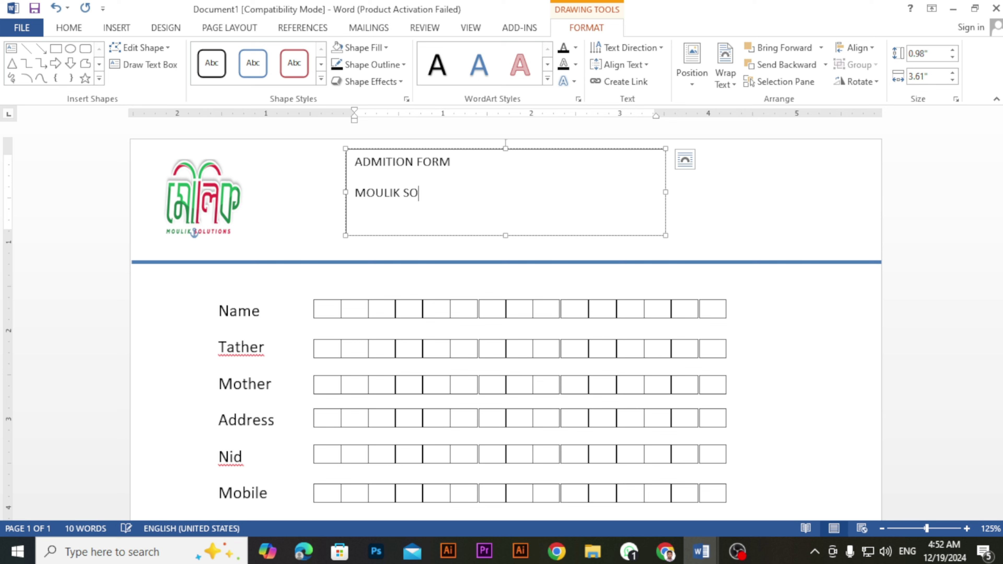
pyautogui.write('LUTION')
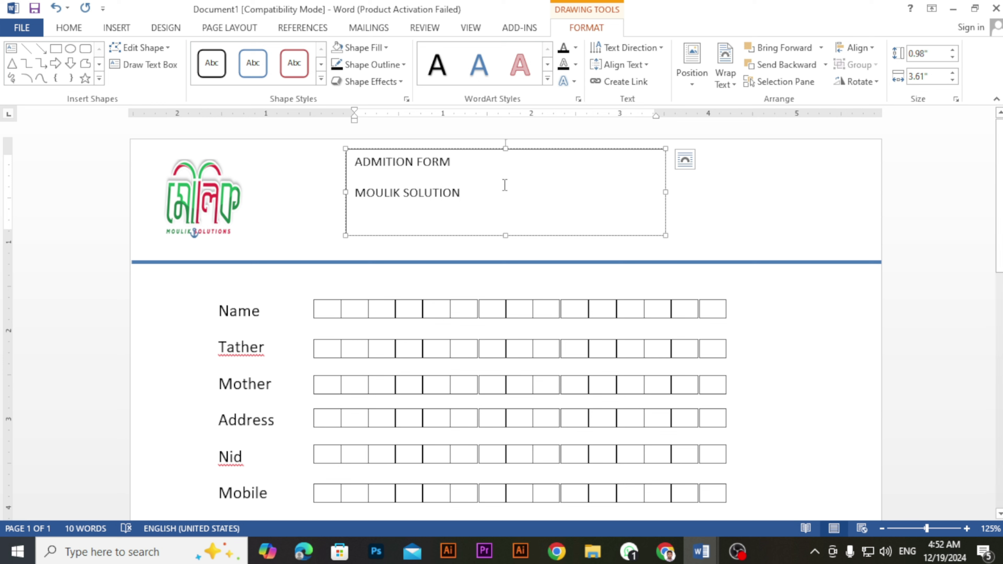
# Select both heading lines and set their paragraph spacing after to 0 pt
pyautogui.moveTo(504, 186); pyautogui.dragTo(352, 163)
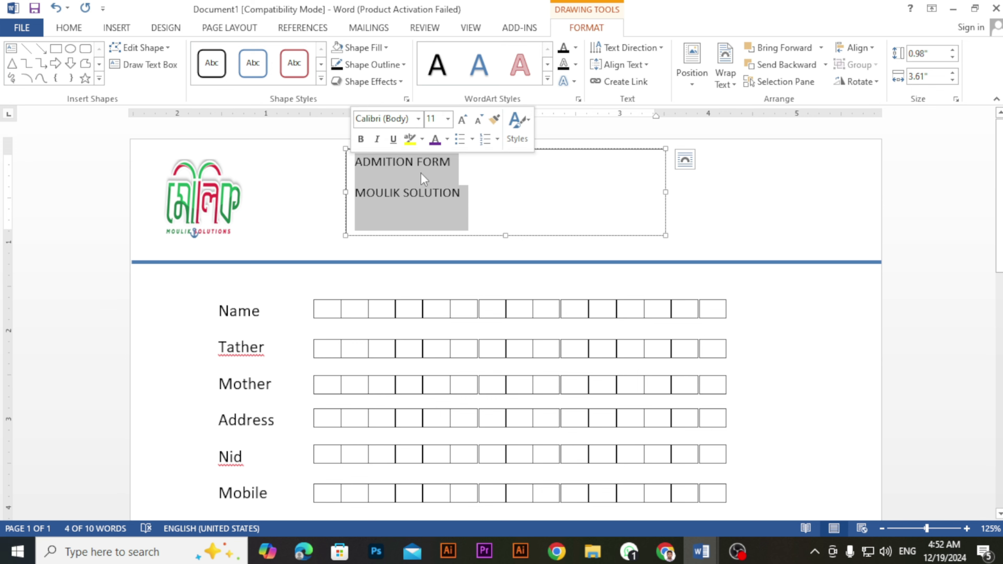
pyautogui.click(78, 32)
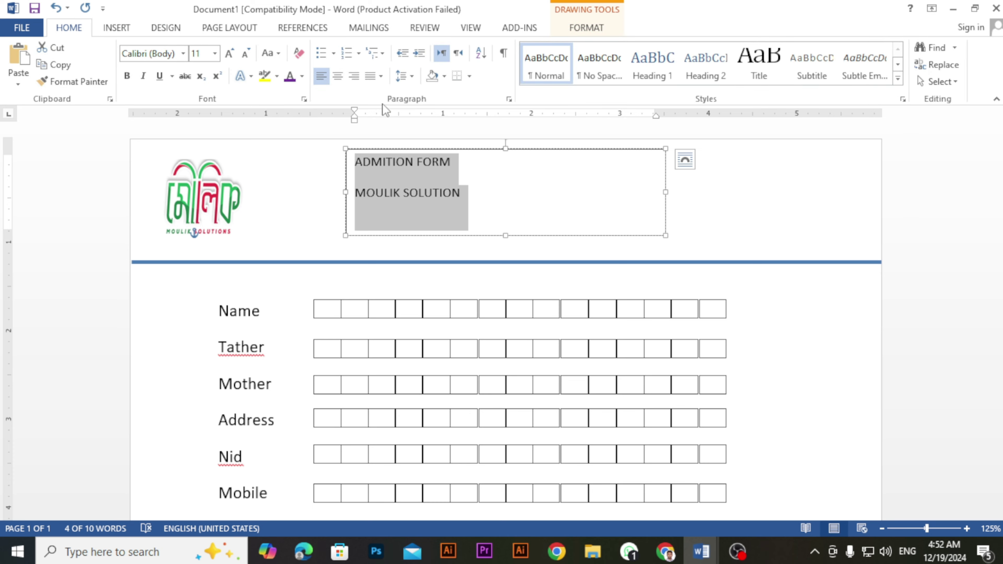
pyautogui.click(511, 99)
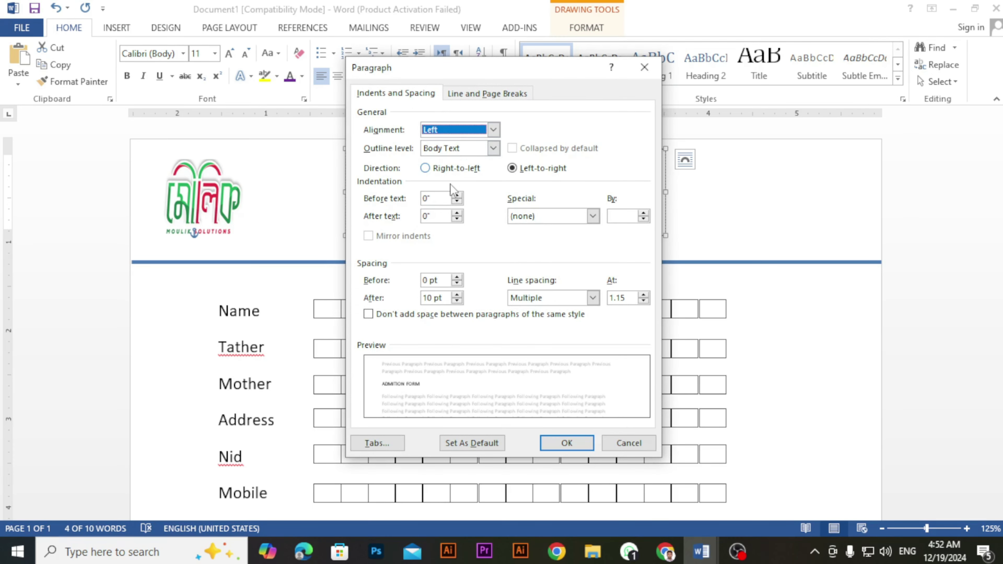
pyautogui.doubleClick(430, 299)
pyautogui.write('0')
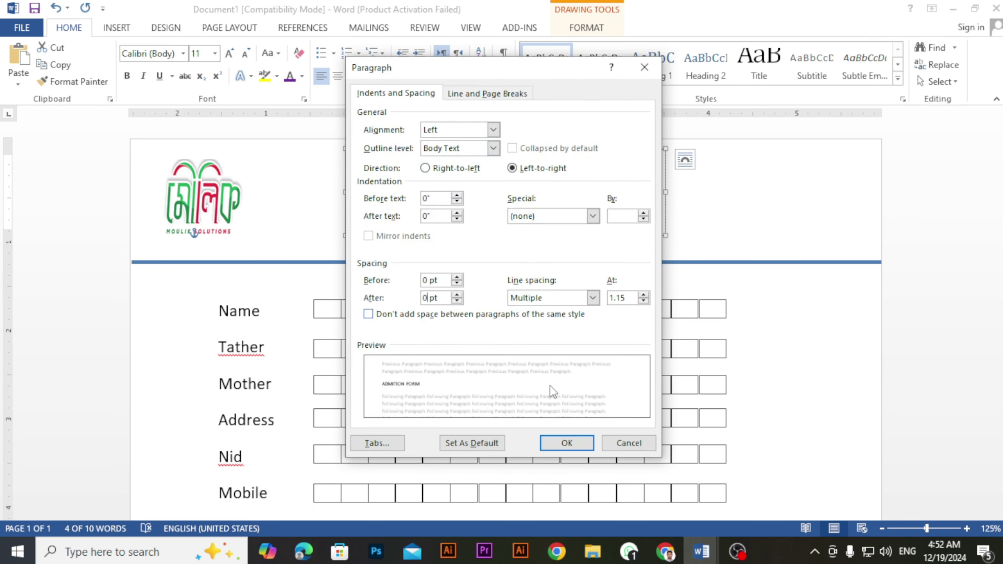
pyautogui.click(567, 442)
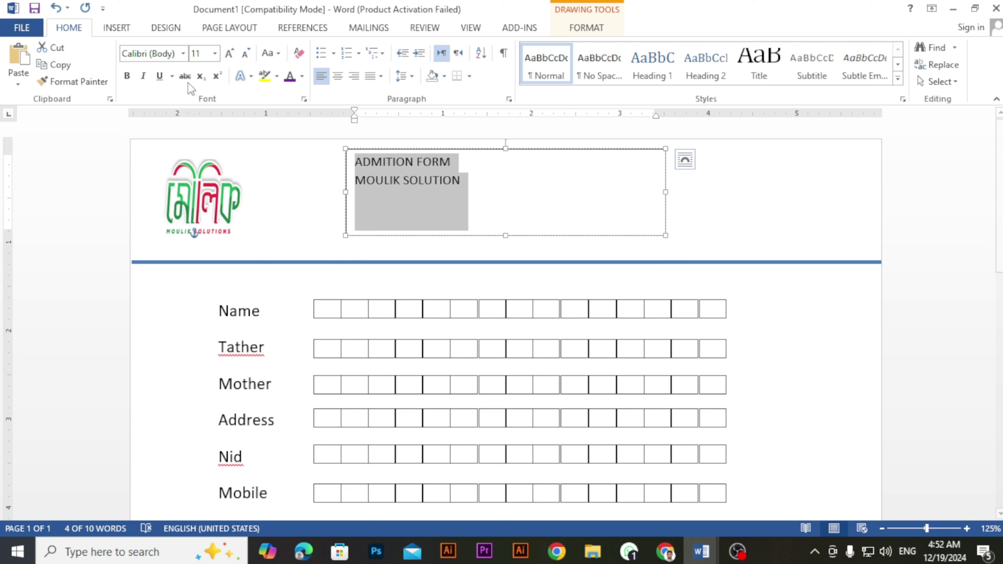
# Center both heading lines in the text box and set their font size to 24
pyautogui.click(338, 77)
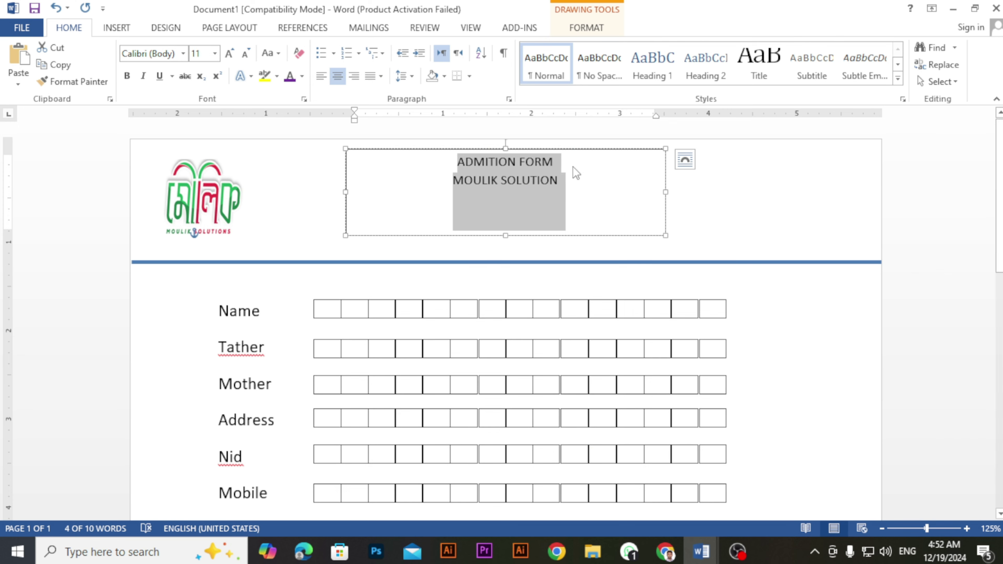
pyautogui.click(214, 53)
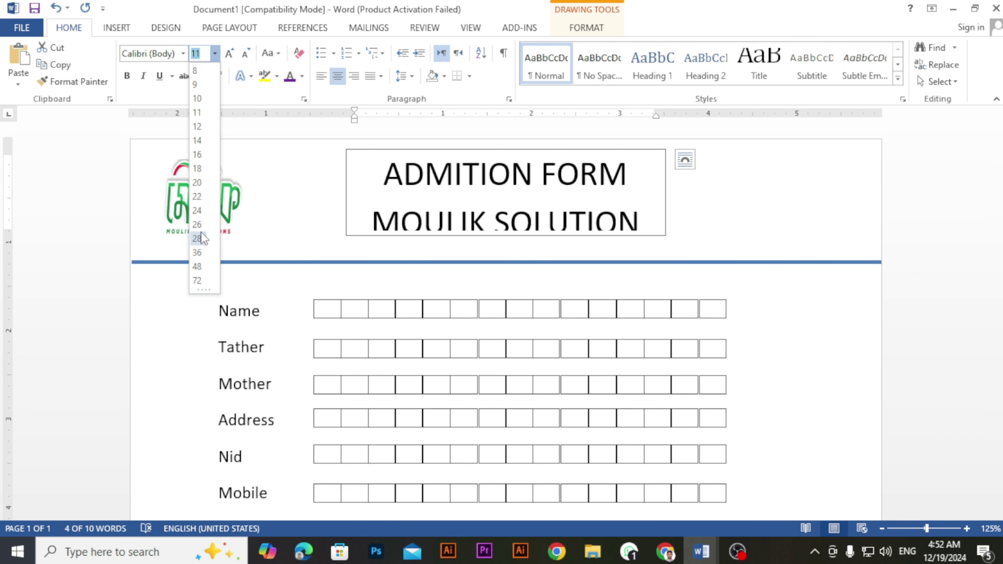
pyautogui.click(197, 211)
# Make the ADMITION FORM line bold and enlarge its font size to 28
pyautogui.moveTo(610, 172); pyautogui.dragTo(398, 172)
pyautogui.click(127, 75)
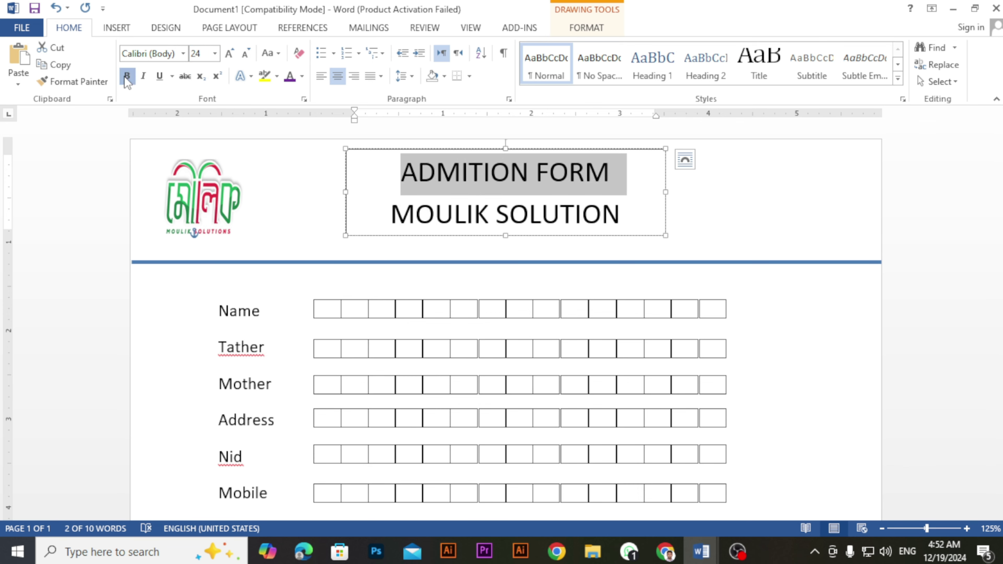
pyautogui.click(229, 53)
pyautogui.click(230, 53)
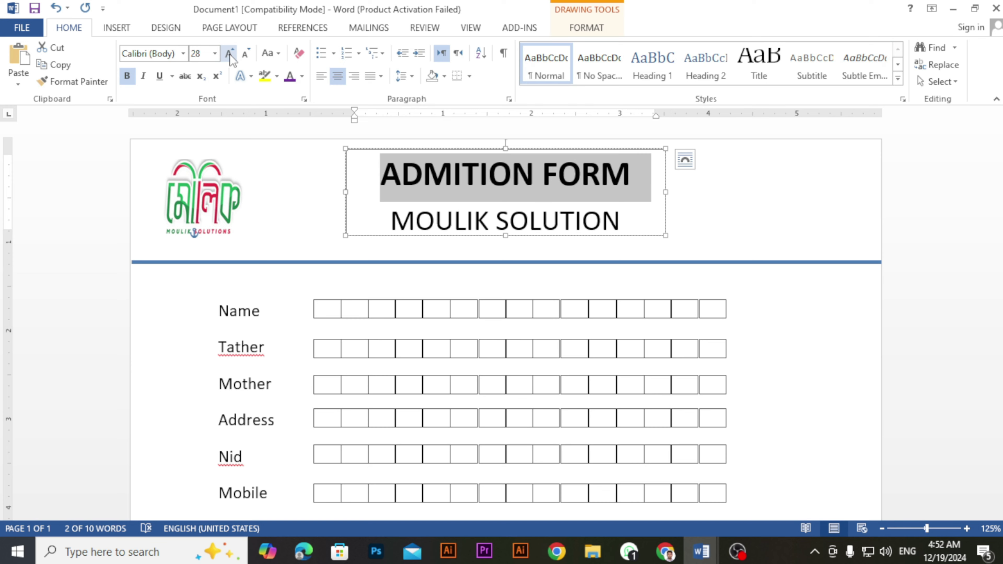
# Move the heading text box slightly left and down, between the page's upper edge and the divider line
pyautogui.click(584, 28)
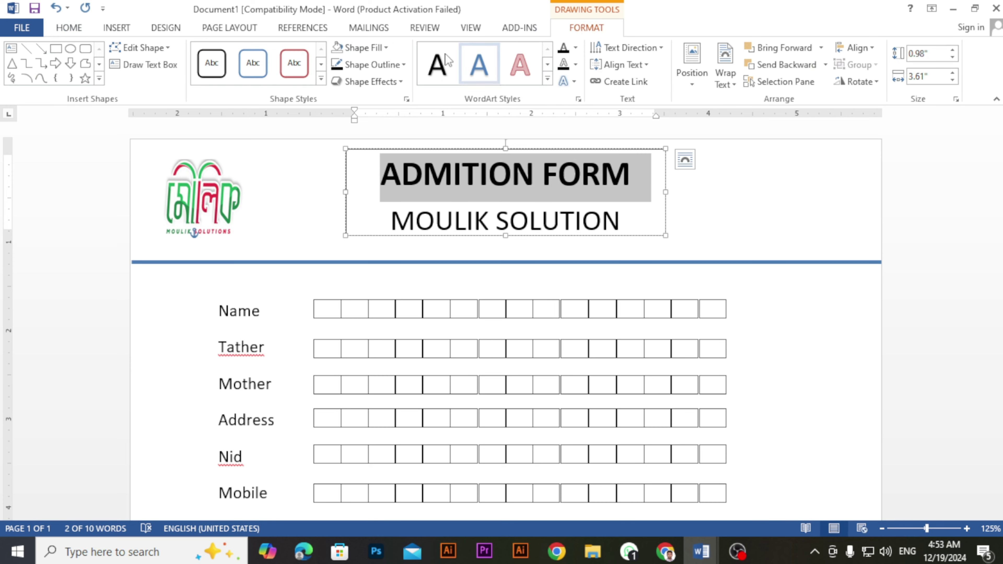
pyautogui.click(404, 65)
pyautogui.click(359, 195)
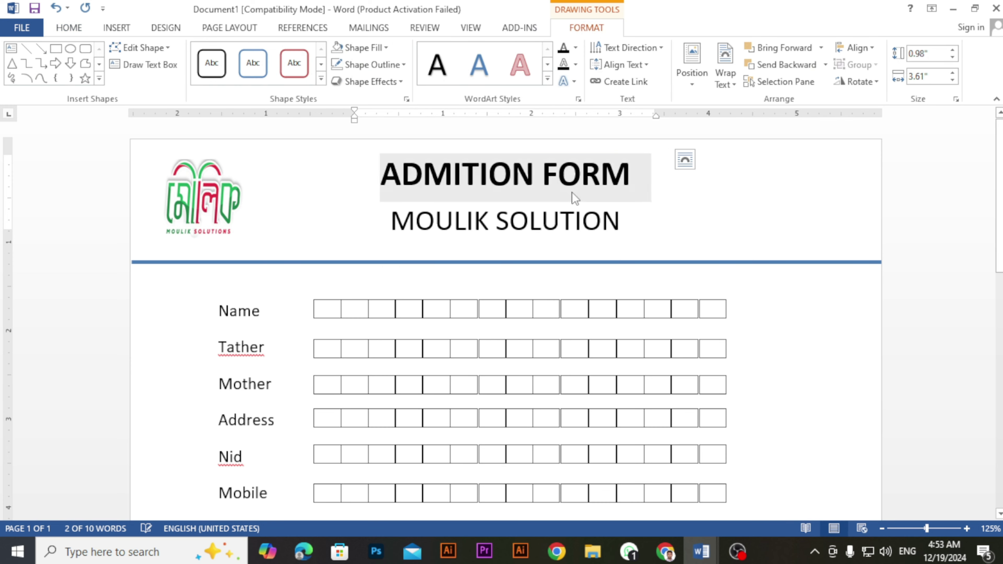
pyautogui.moveTo(545, 149); pyautogui.dragTo(531, 158)
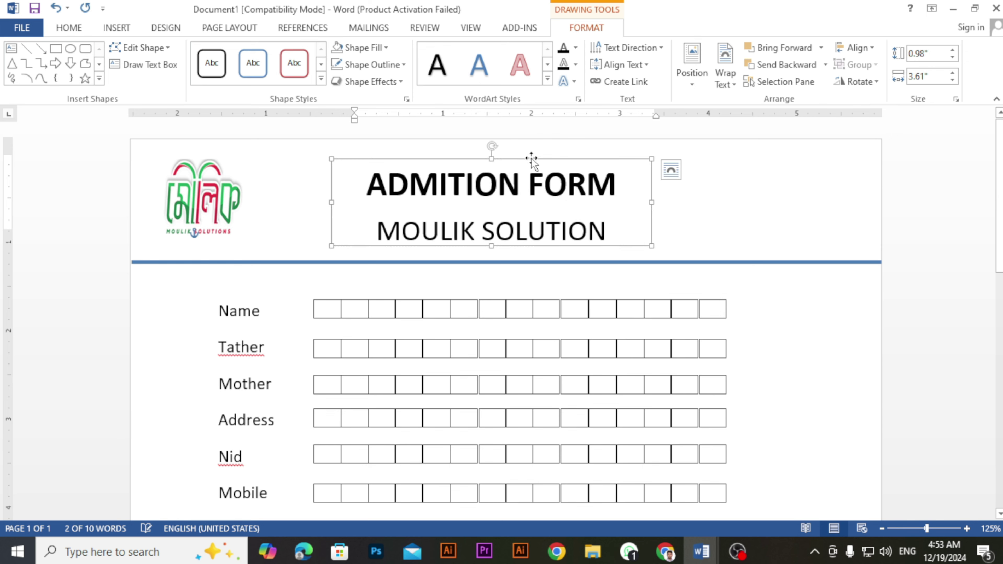
# Set the font color of ADMITION FORM to standard red and of MOULIK SOLUTION to standard purple
pyautogui.moveTo(366, 185); pyautogui.dragTo(616, 190)
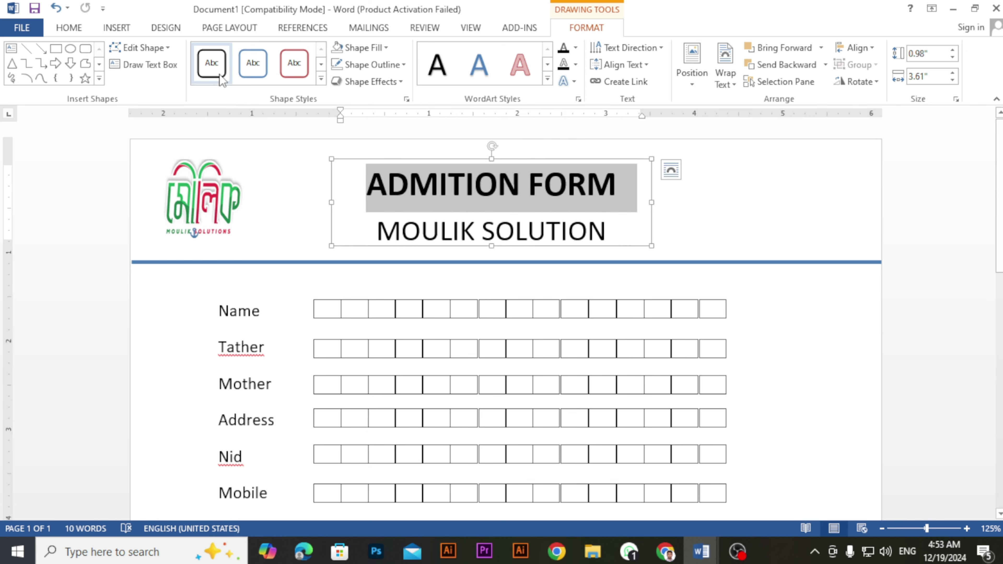
pyautogui.click(69, 27)
pyautogui.click(302, 76)
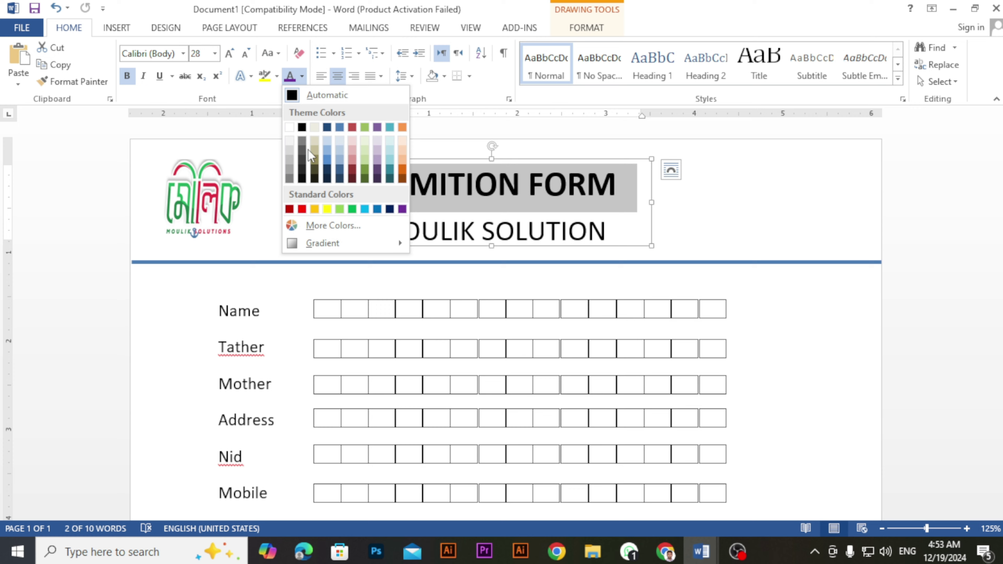
pyautogui.click(302, 208)
pyautogui.moveTo(377, 233); pyautogui.dragTo(622, 235)
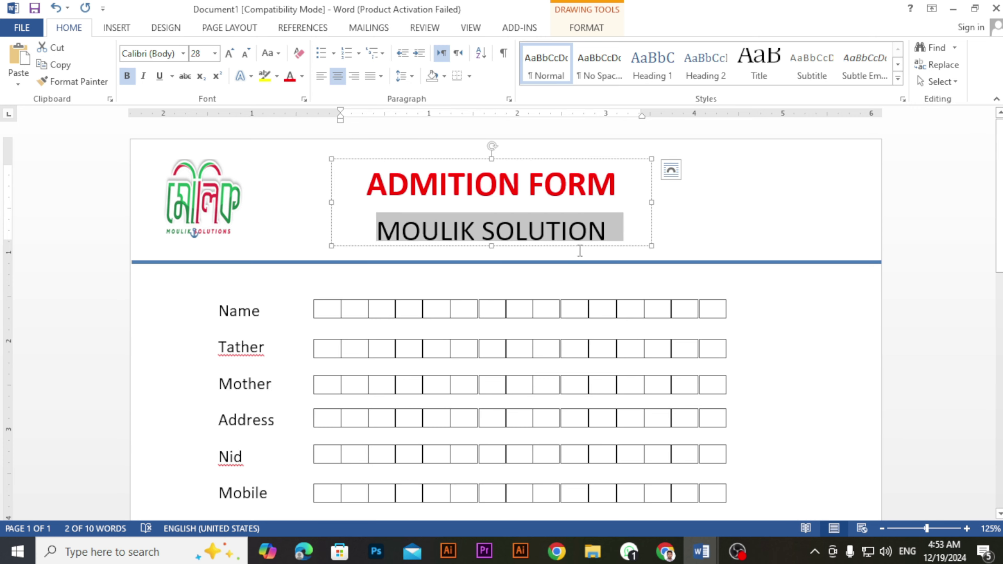
pyautogui.click(302, 76)
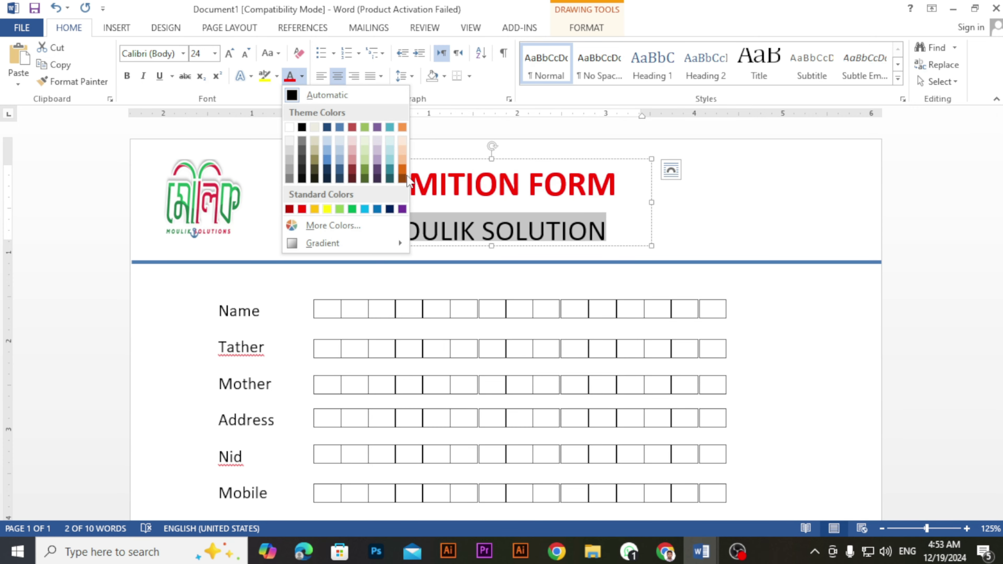
pyautogui.click(402, 209)
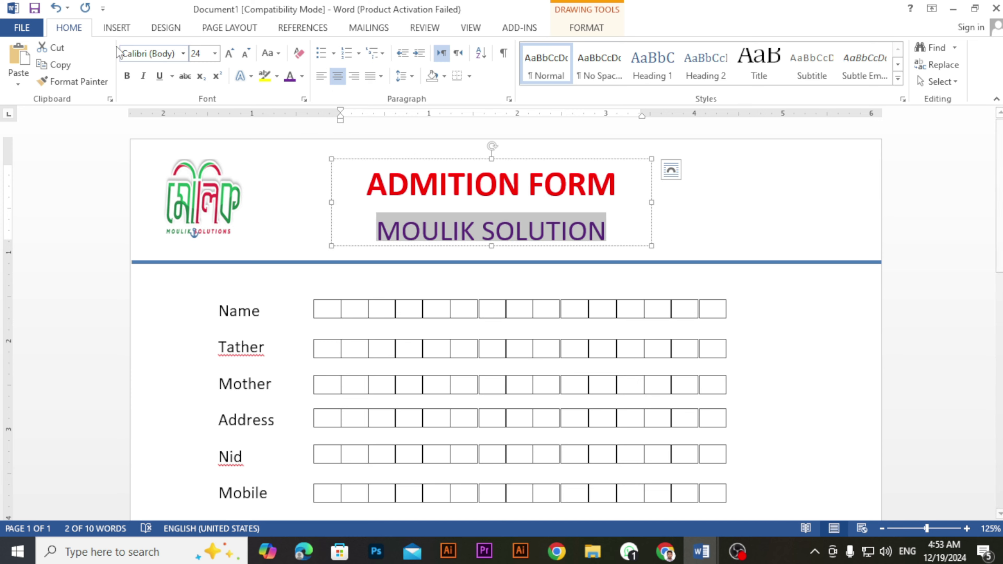
# Draw a rectangle about 1.09" high and 0.98" wide at the right end of the form's header, above the divider line
pyautogui.click(119, 28)
pyautogui.click(204, 79)
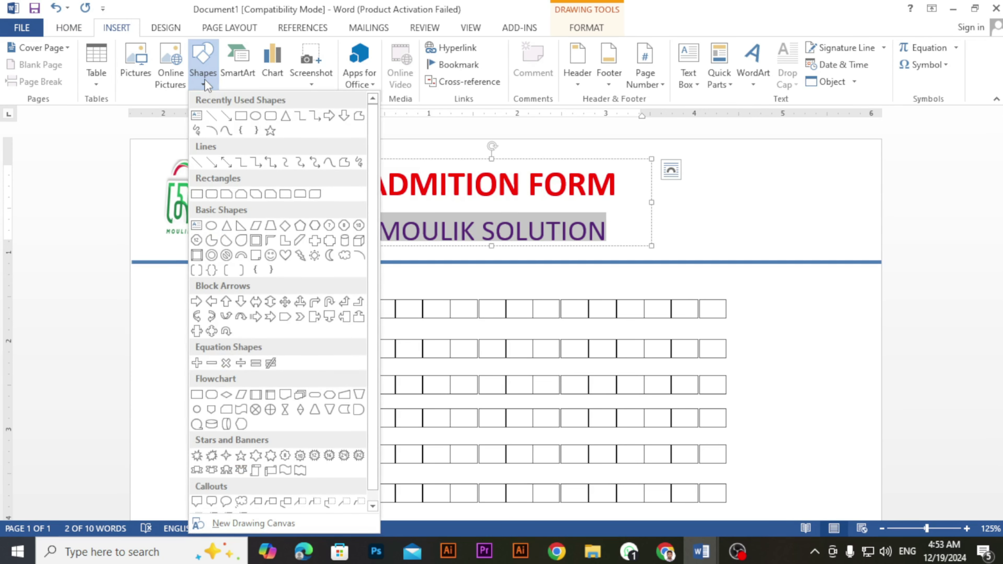
pyautogui.click(239, 116)
pyautogui.moveTo(777, 148); pyautogui.dragTo(865, 246)
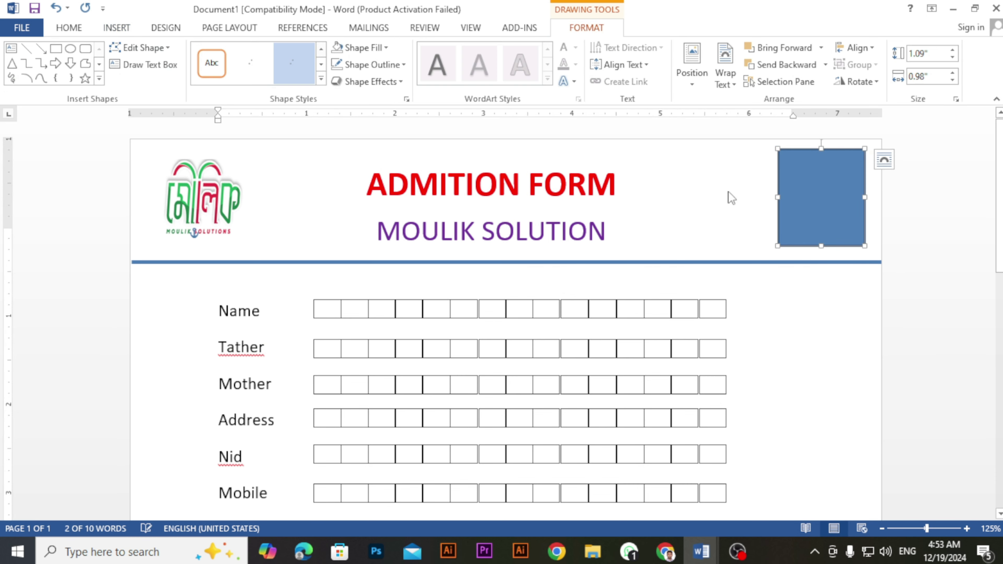
# Give the header rectangle a ½ pt outline and no fill
pyautogui.click(381, 65)
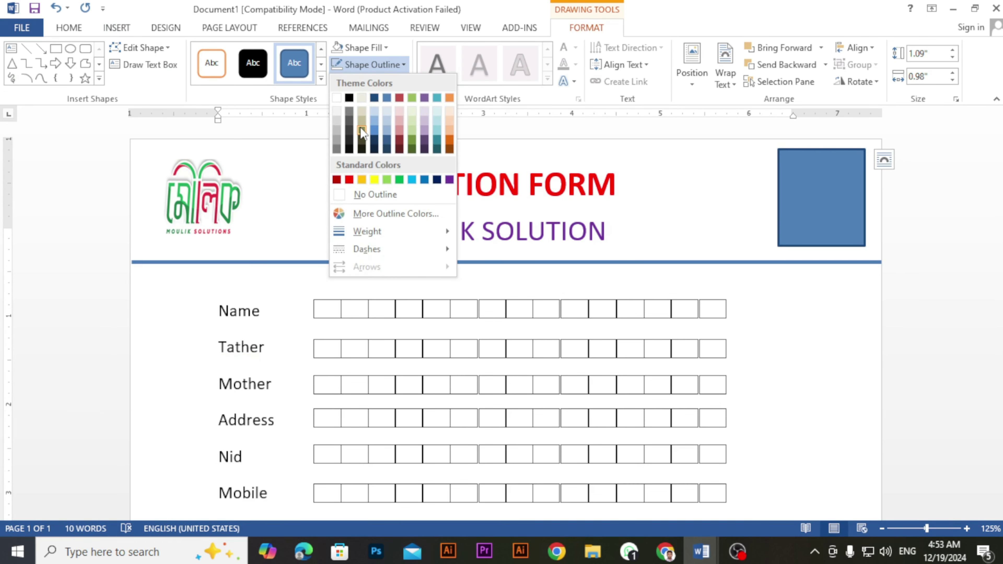
pyautogui.moveTo(367, 231)
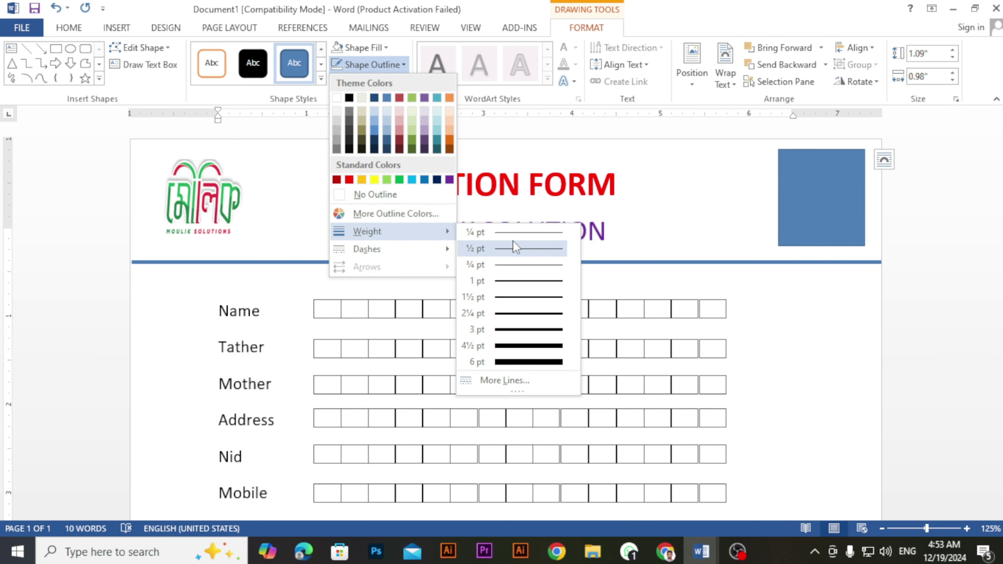
pyautogui.click(513, 249)
pyautogui.click(341, 47)
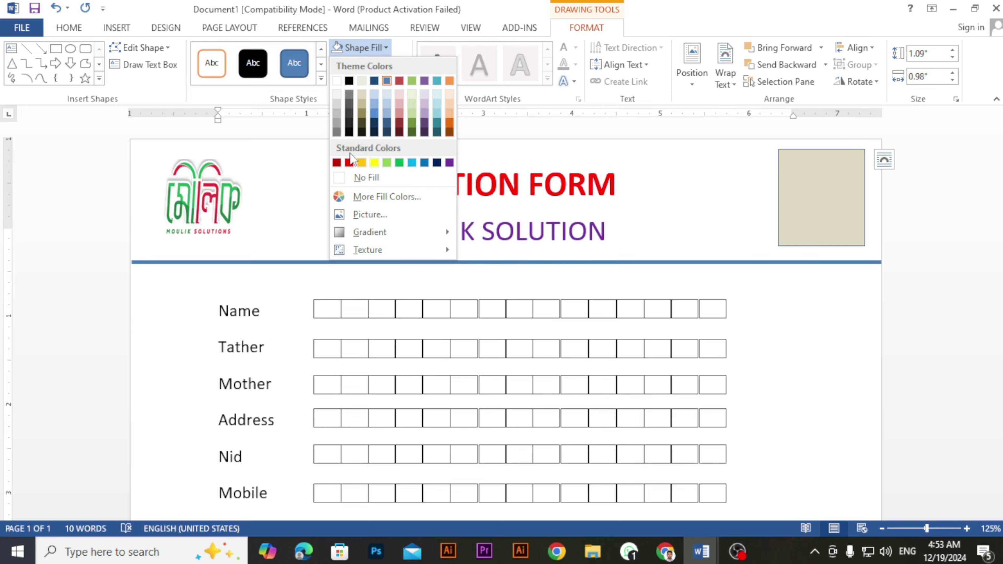
pyautogui.click(342, 175)
pyautogui.click(742, 205)
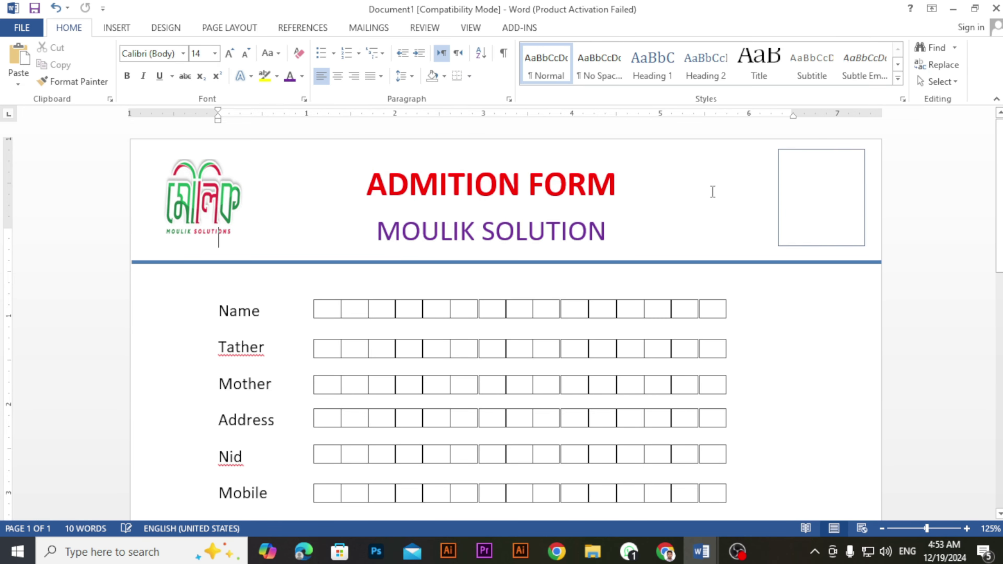
# Check the whole form's layout, including the header rectangle's borders, in the print preview and return to the document
pyautogui.click(780, 193)
pyautogui.scroll(-4, 586, 186)
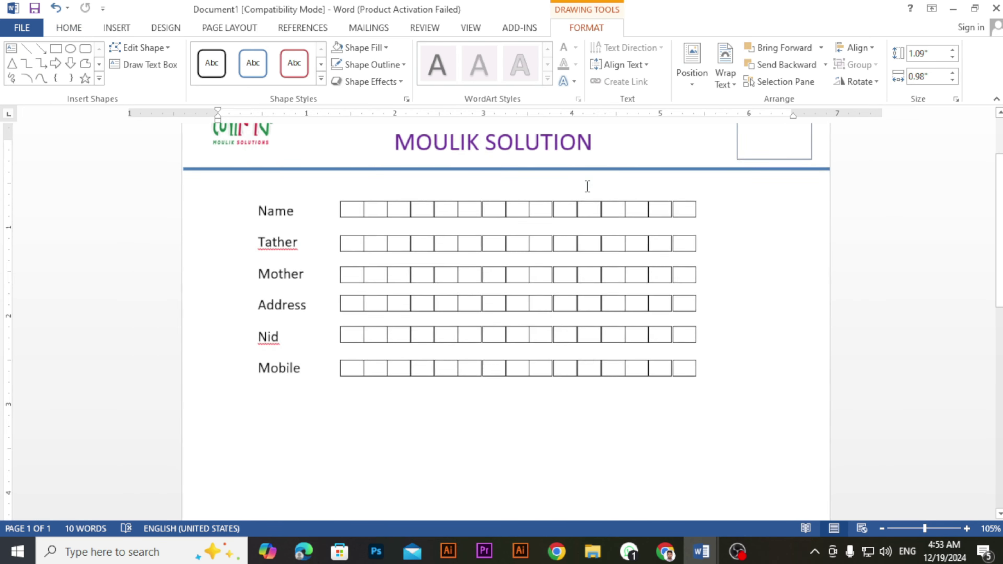
pyautogui.scroll(3, 533, 201)
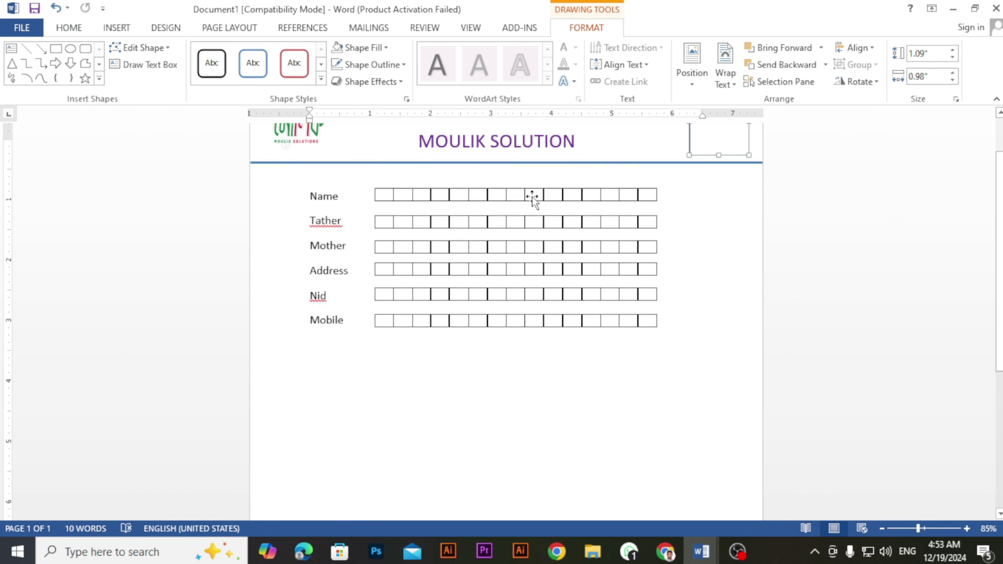
pyautogui.click(22, 29)
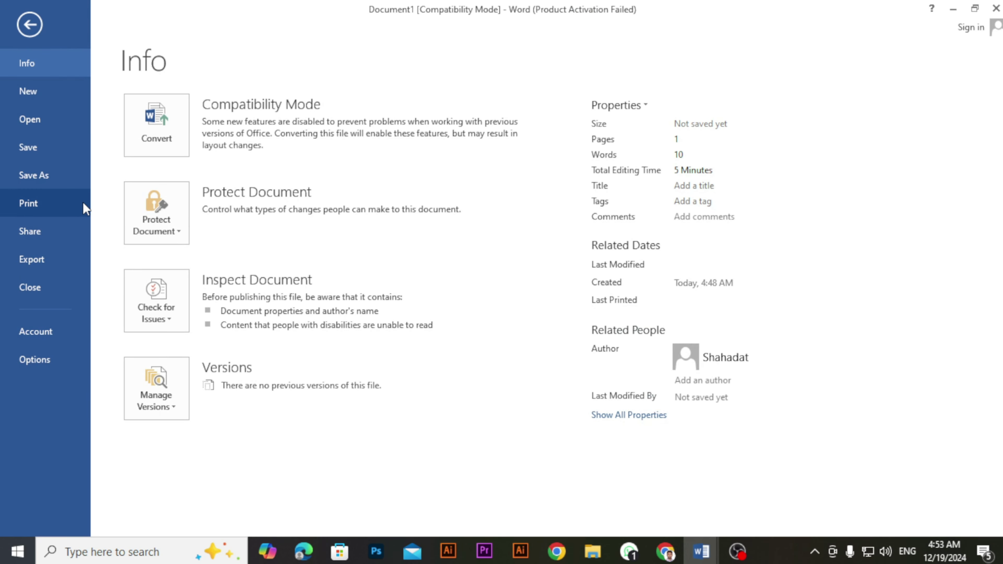
pyautogui.click(44, 209)
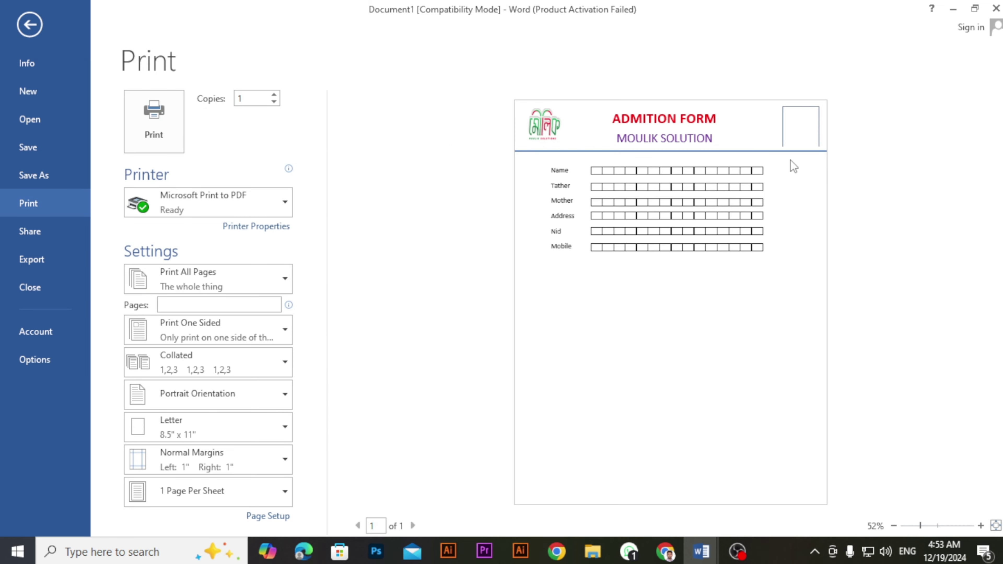
pyautogui.click(26, 28)
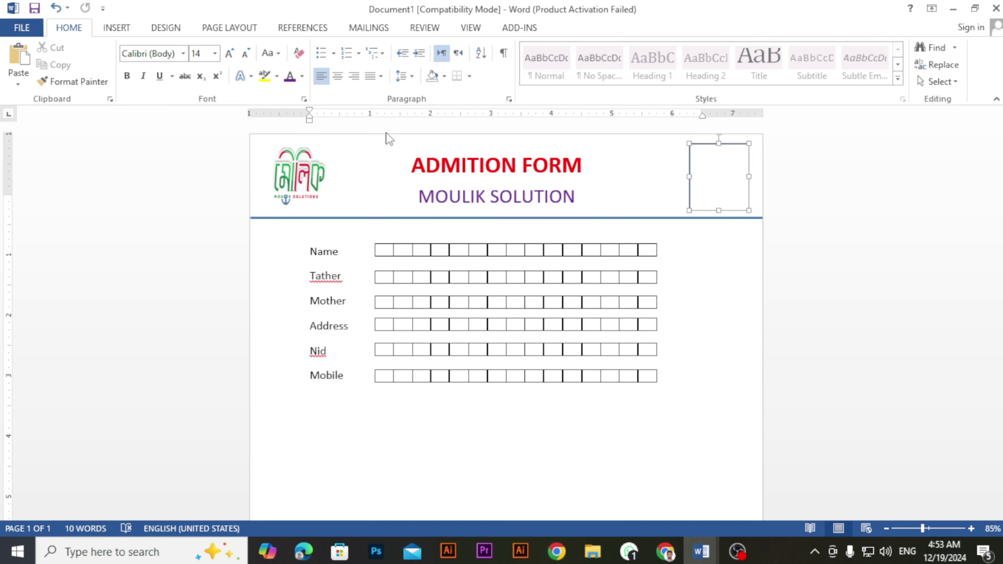
# Shorten the header rectangle slightly by raising its lower edge, and open the print preview of the form
pyautogui.click(718, 209)
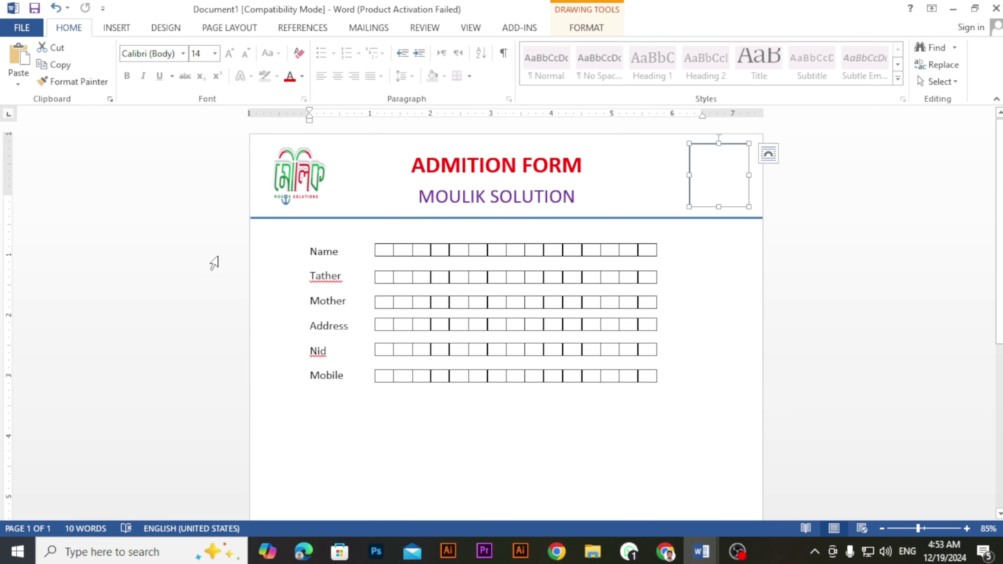
pyautogui.click(700, 272)
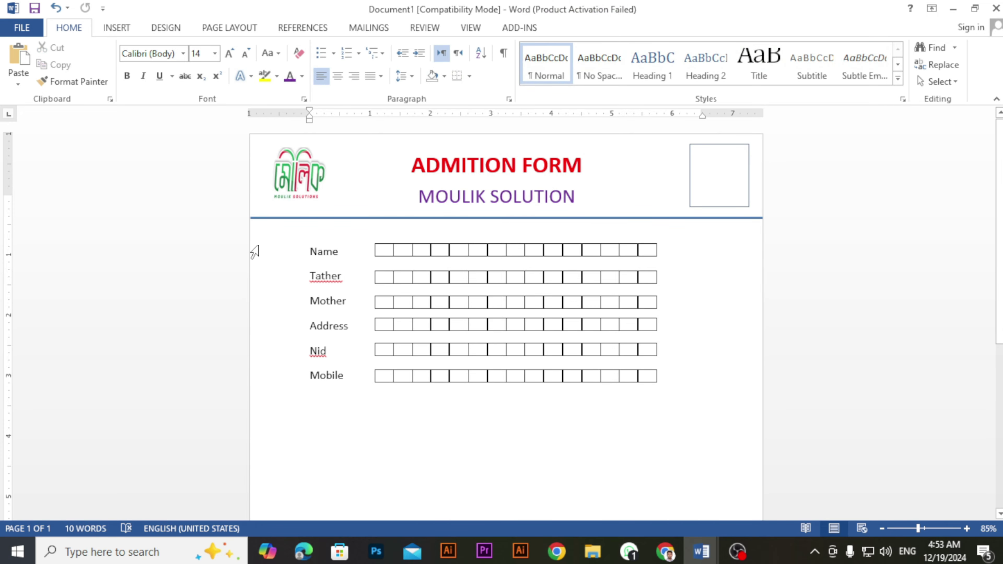
pyautogui.hotkey('ctrl', 'p')
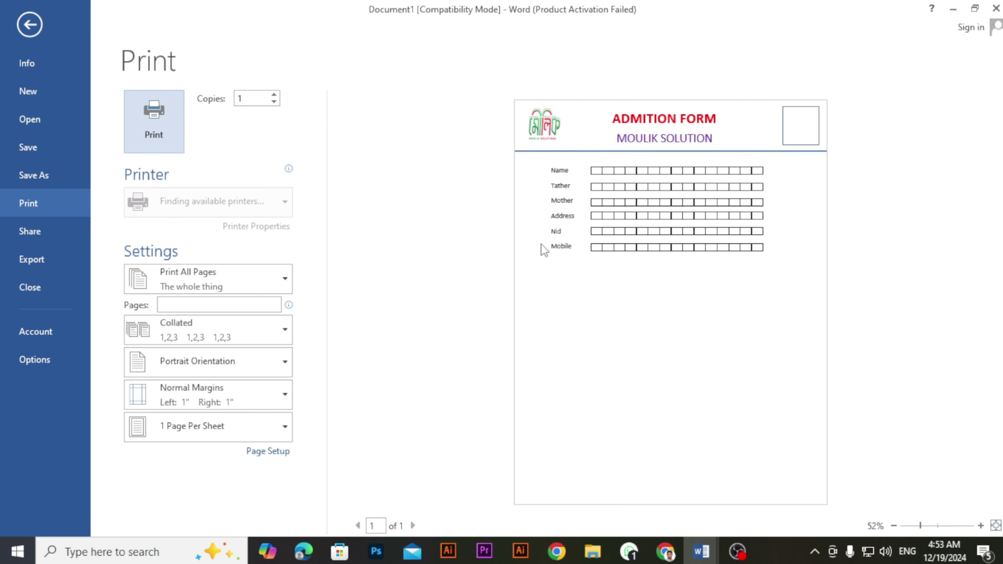